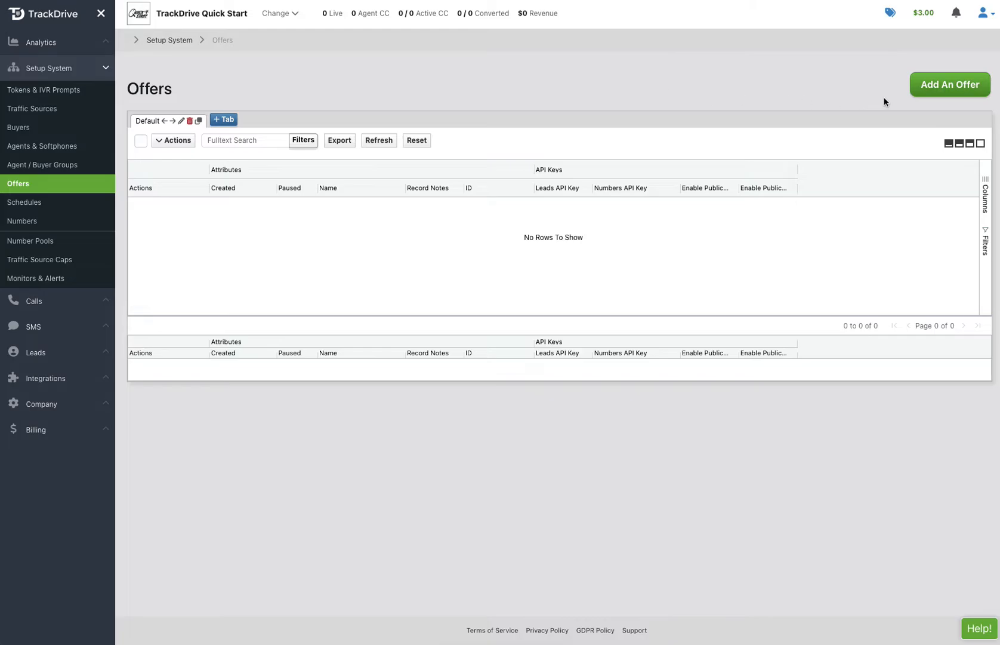
- Create the 'Medicare Calls' offer with Offer ID 'Medicare' from the MEDICARE - MEDICARE Inbound template
click(939, 90)
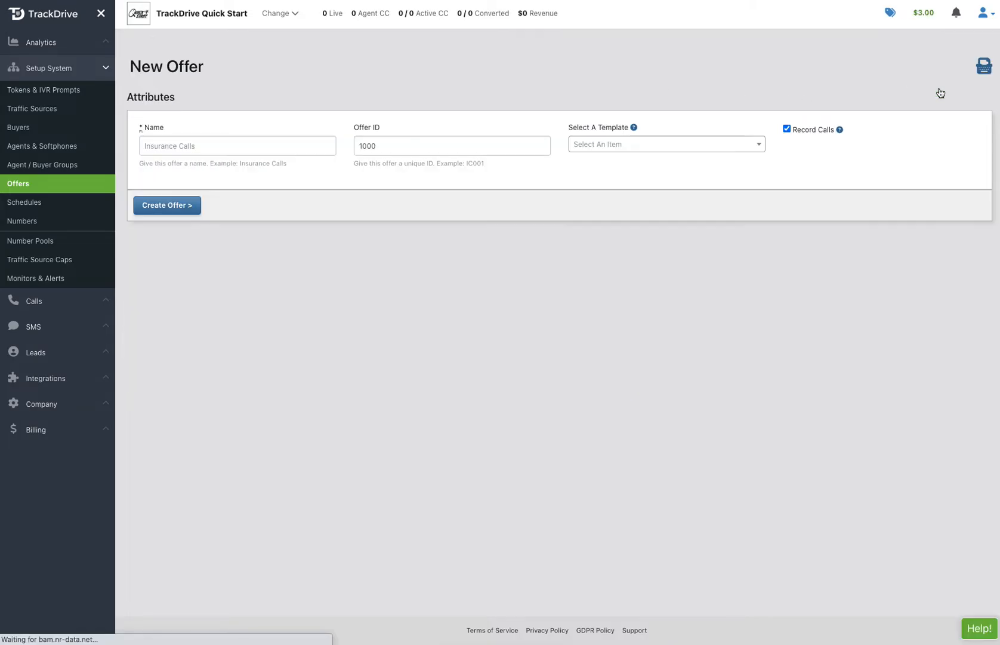
click(248, 152)
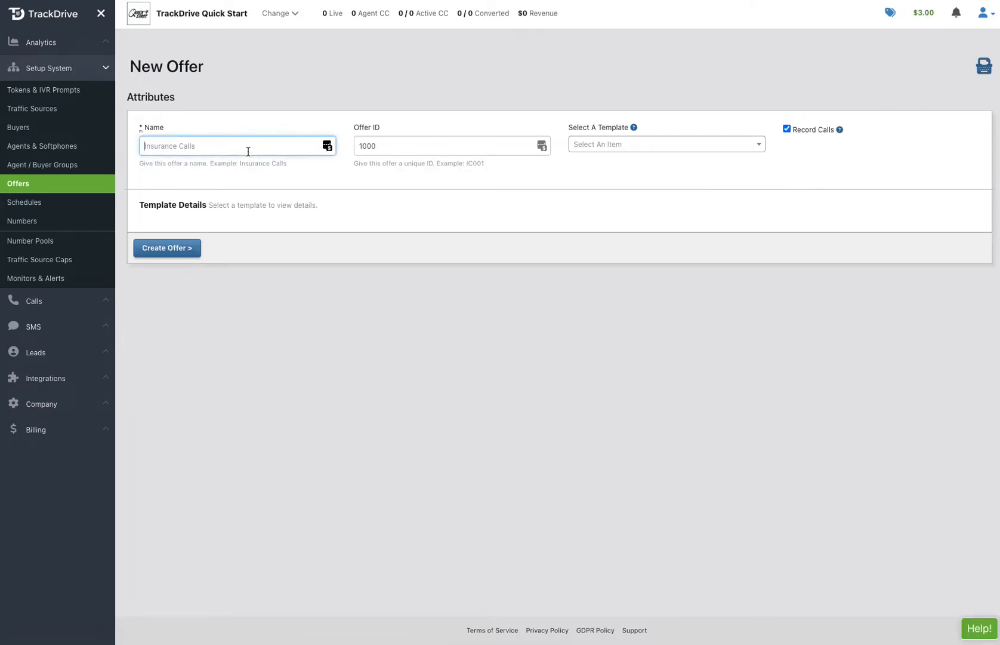
text(Medicare Calls)
key(Tab)
text(Me)
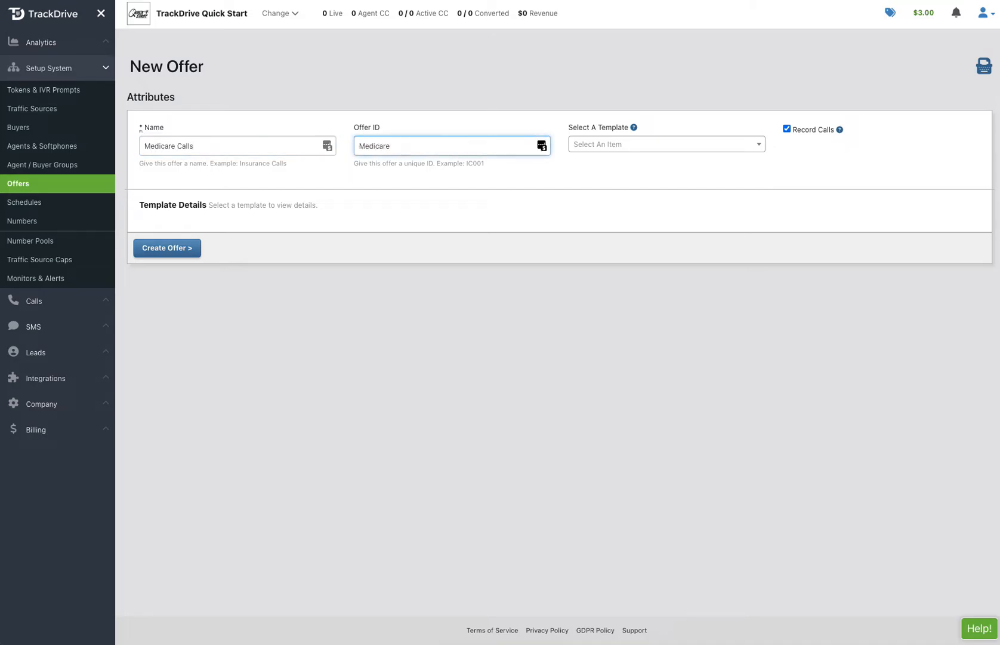
click(597, 150)
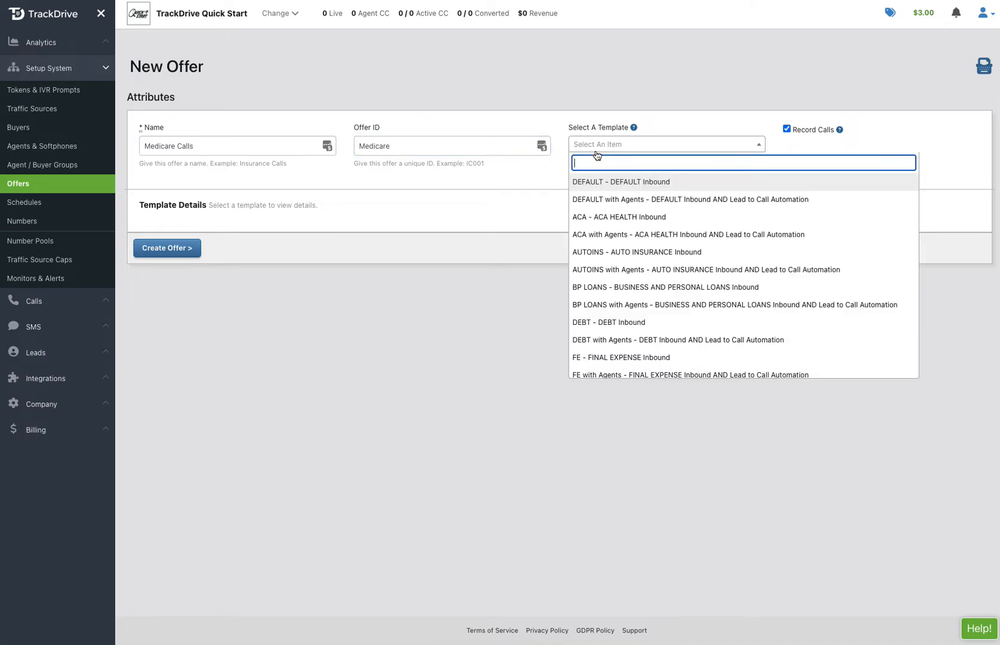
text(med)
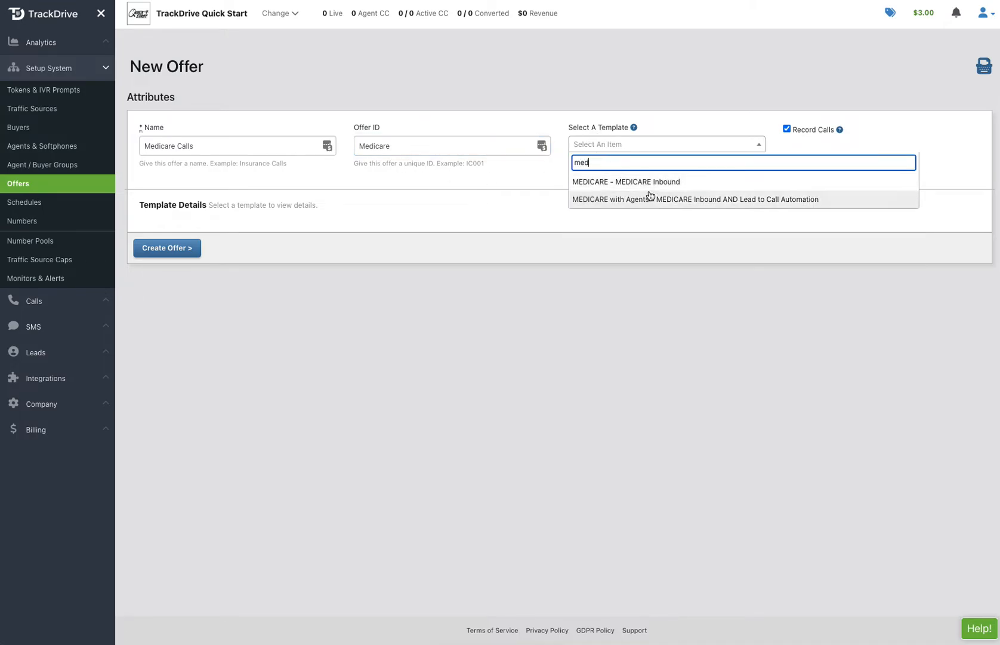
click(646, 183)
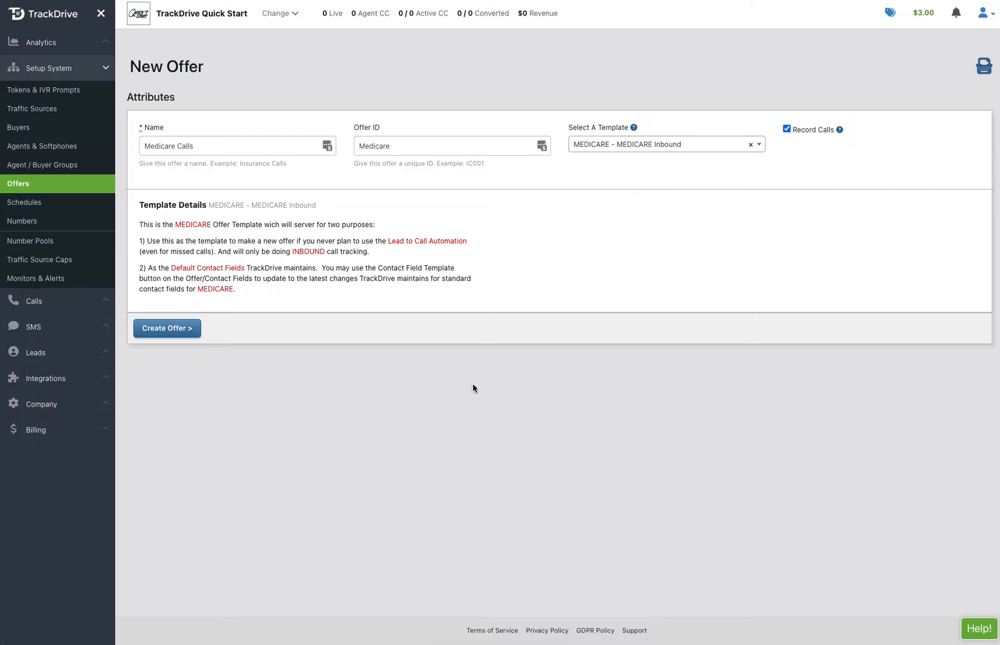
click(172, 332)
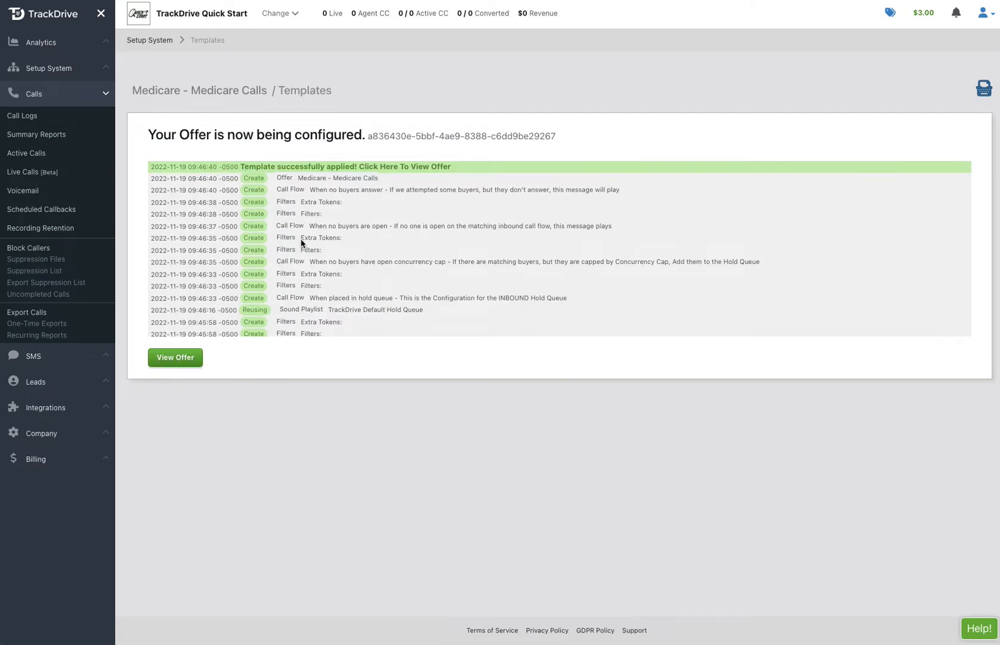
- Open the newly created Medicare Calls offer once its configuration log finishes
click(185, 359)
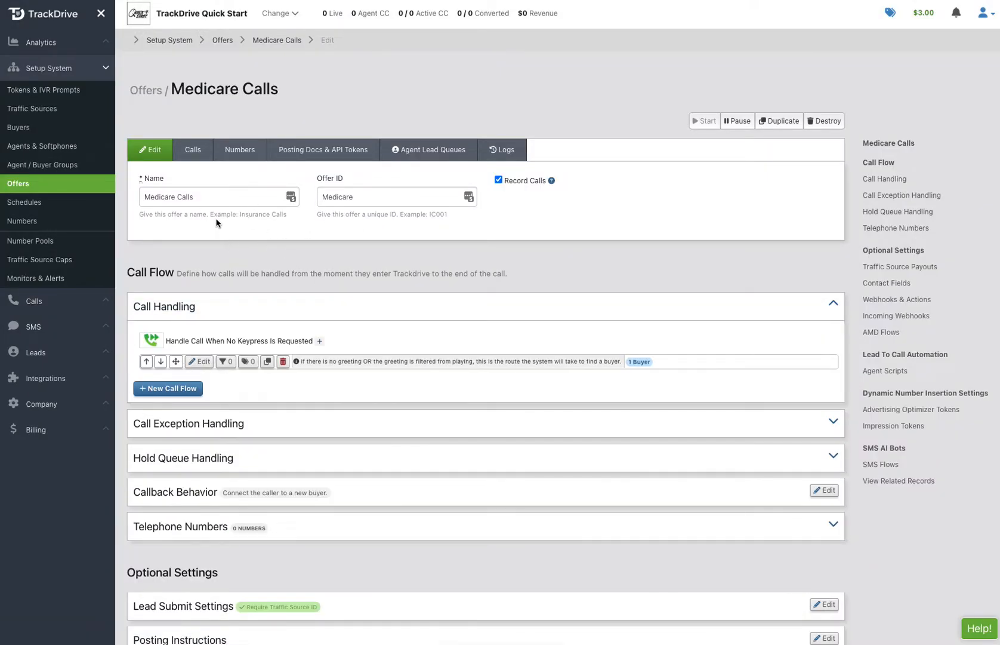
- Scroll to the Call Flow section and check the single dummy Medicare buyer on the no-keypress flow
scroll(371, 262, down, 2)
scroll(371, 262, down, 2)
mouse_move(639, 311)
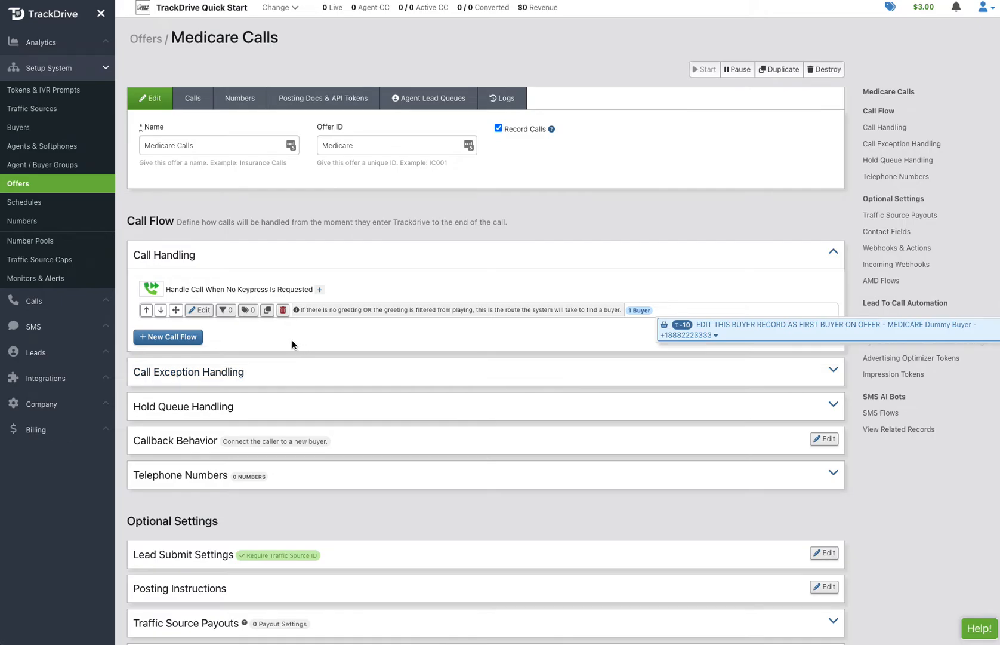
scroll(292, 345, down, 1)
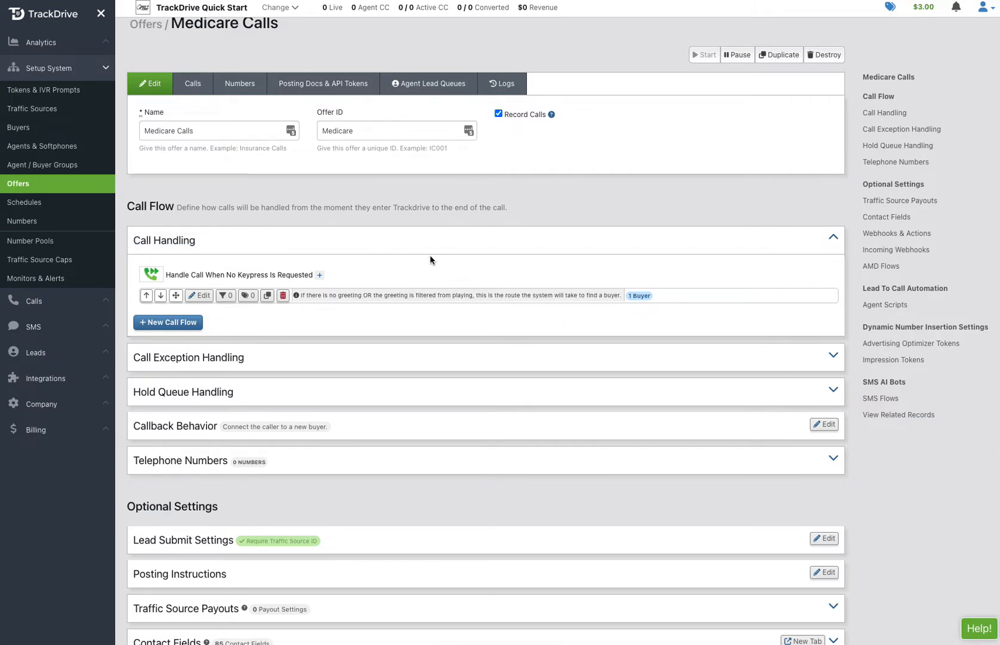
click(221, 358)
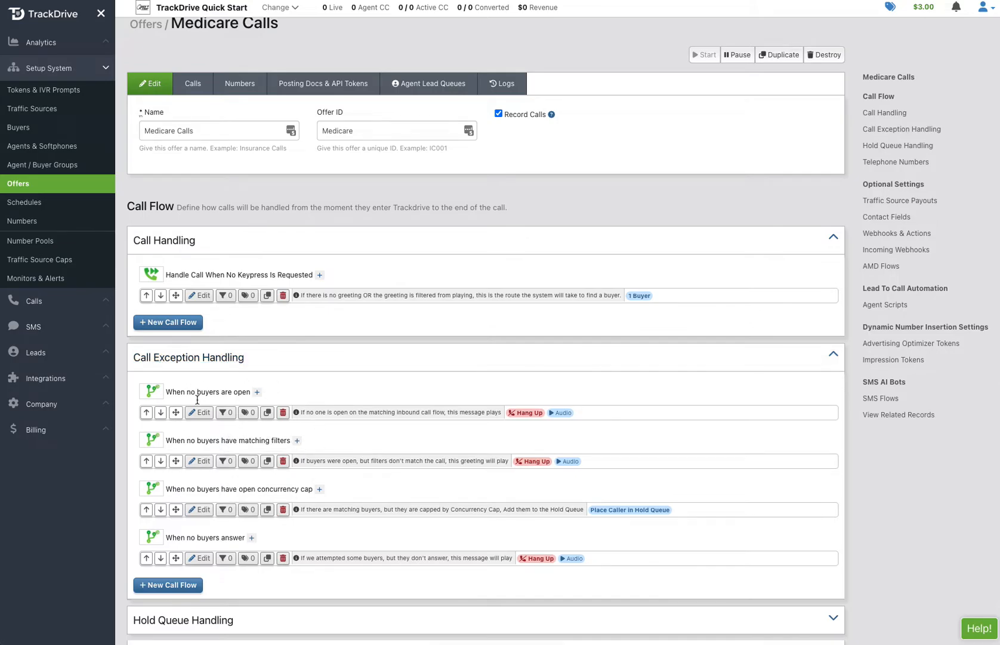
scroll(272, 403, down, 1)
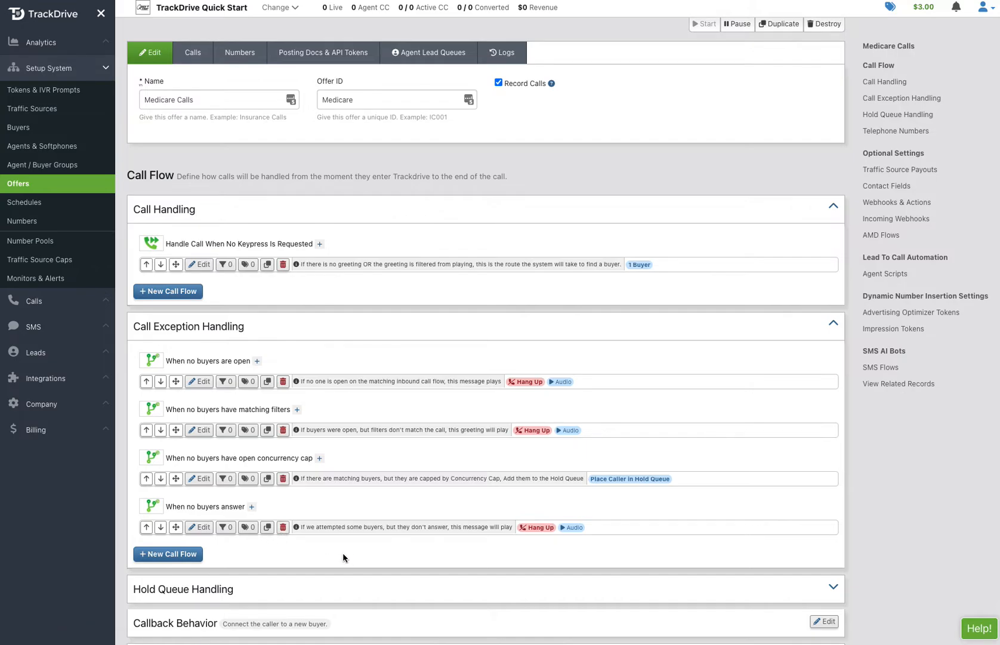
click(827, 333)
scroll(708, 304, down, 1)
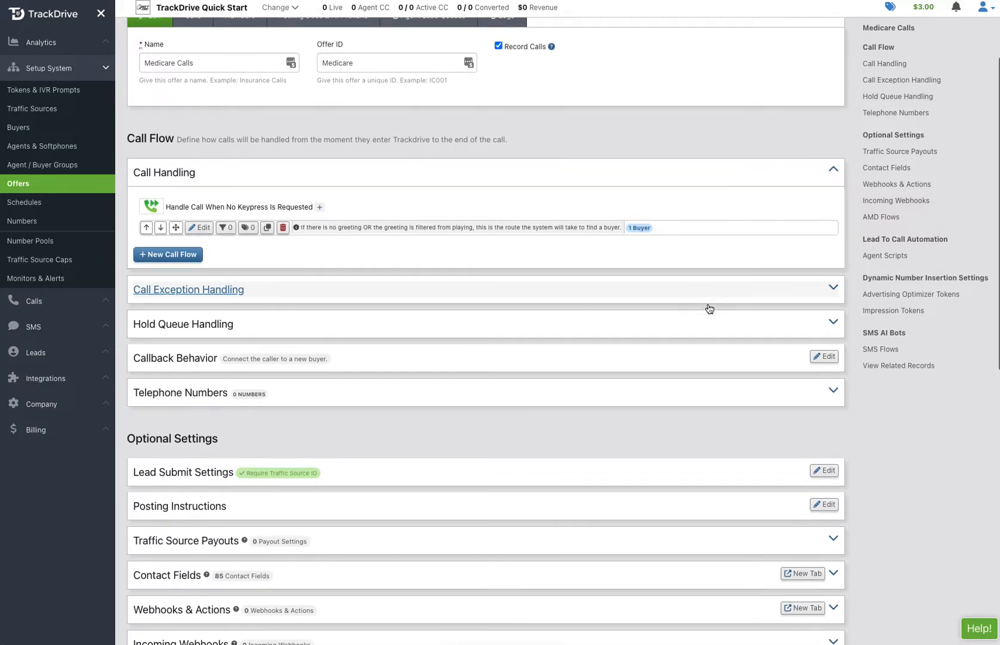
scroll(235, 491, down, 1)
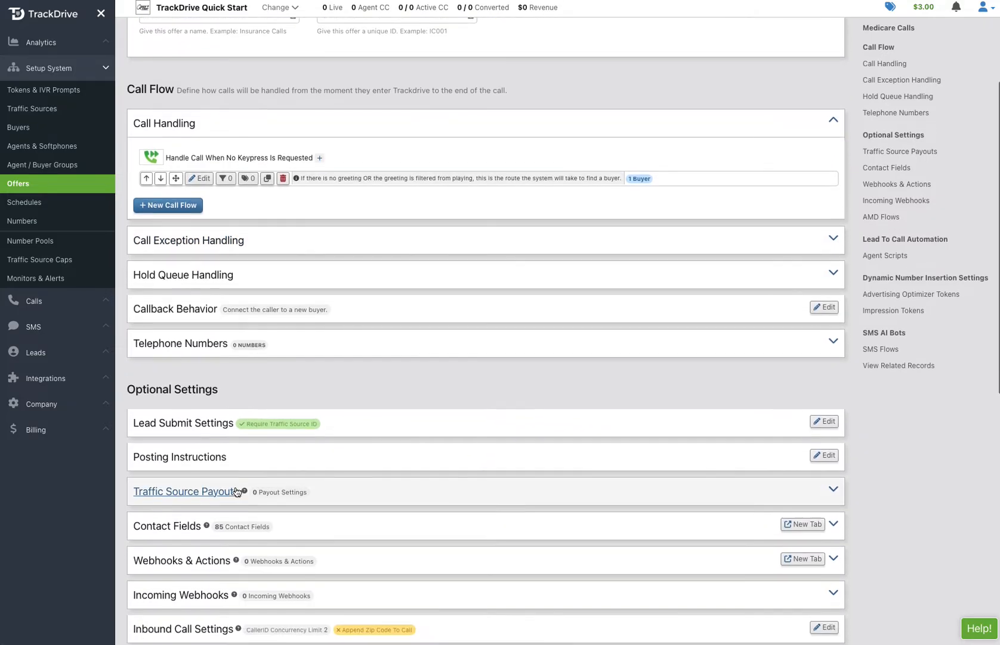
click(334, 527)
scroll(334, 525, down, 7)
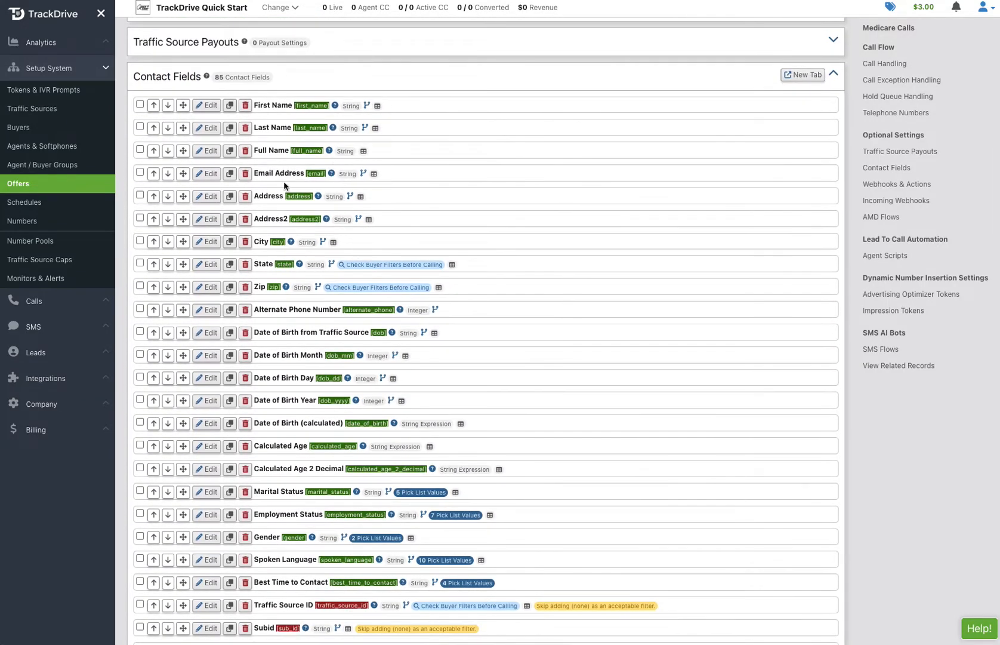
scroll(259, 453, down, 1)
scroll(258, 451, down, 2)
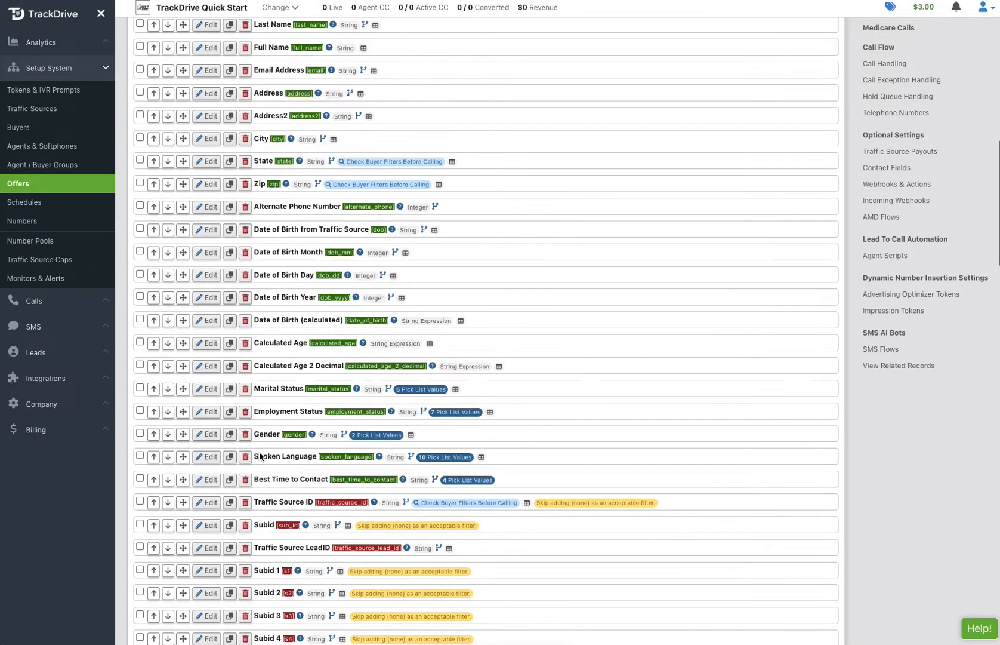
scroll(258, 451, down, 3)
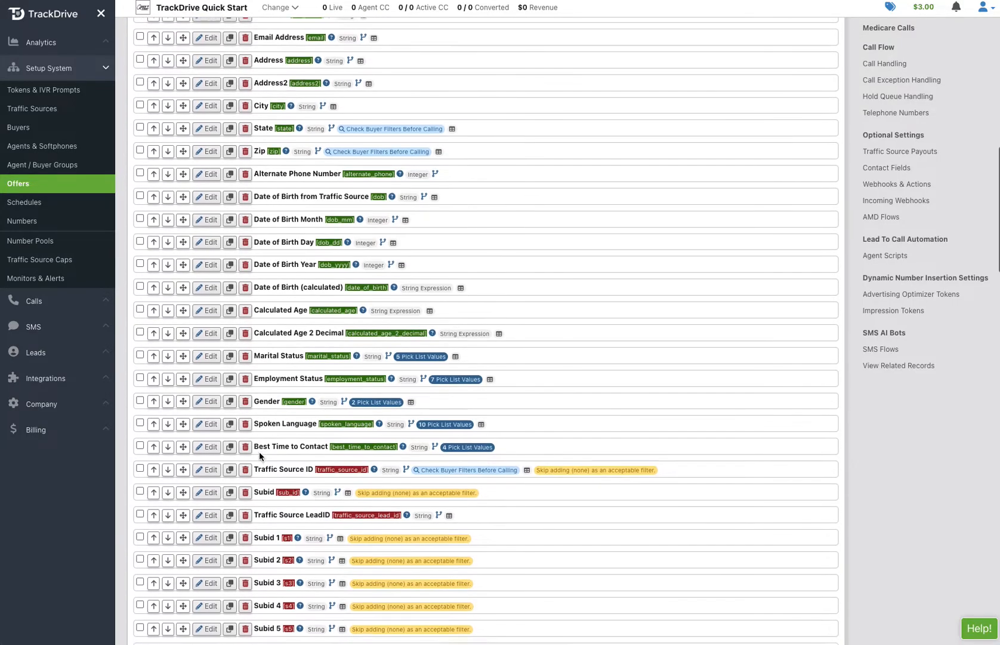
scroll(259, 453, down, 2)
scroll(287, 441, down, 2)
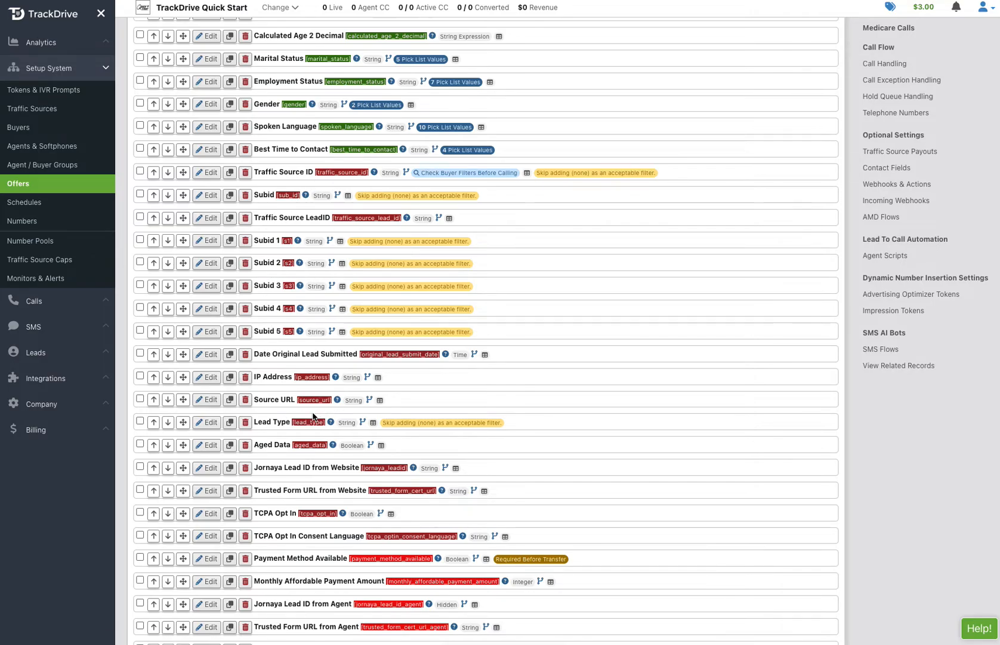
scroll(324, 411, down, 2)
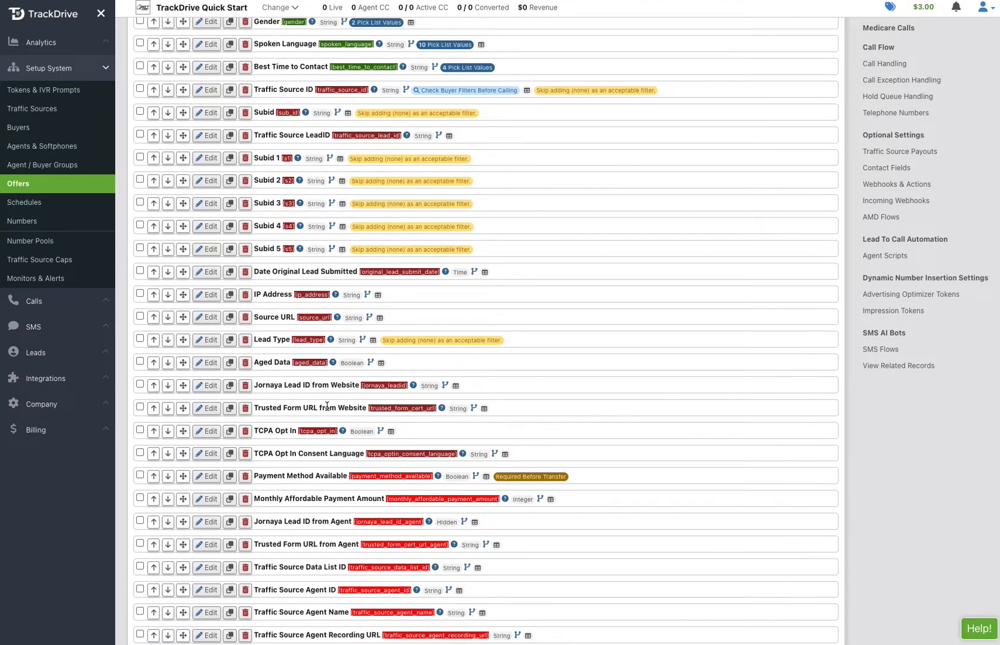
scroll(317, 408, down, 3)
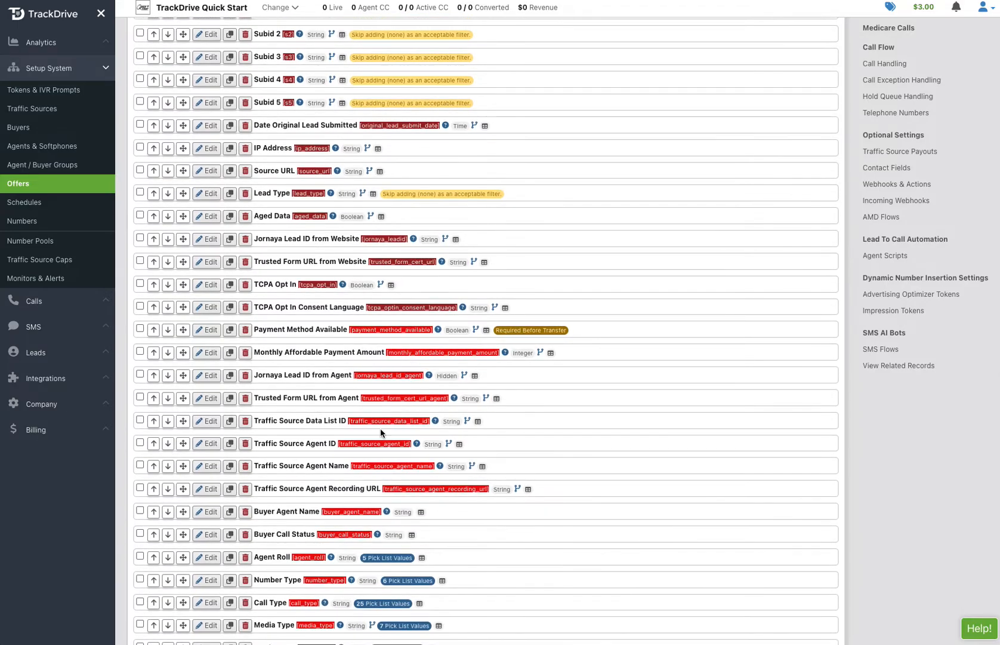
scroll(324, 509, down, 2)
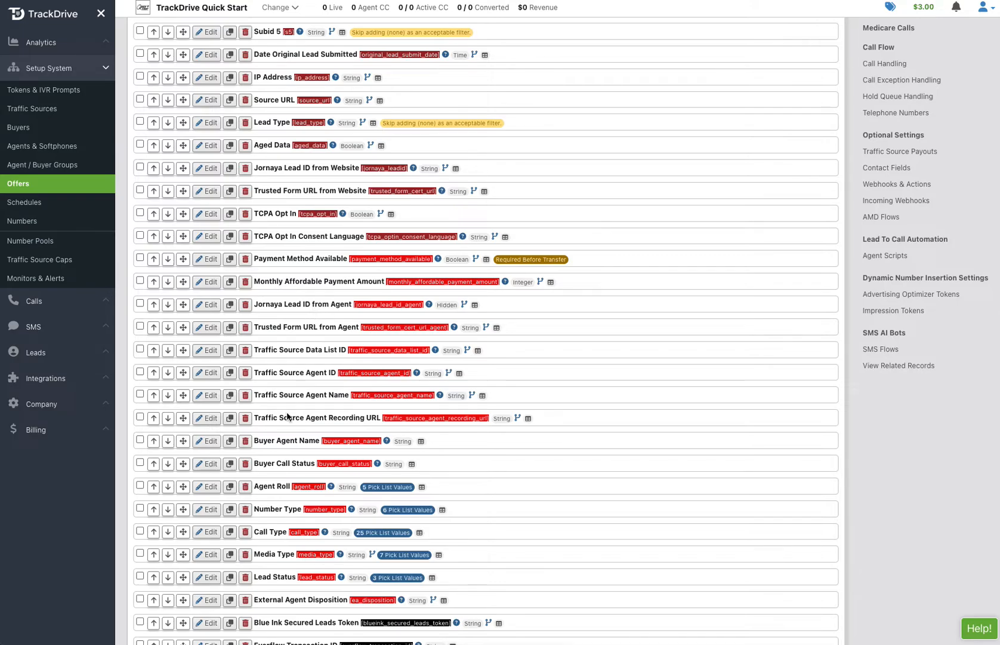
scroll(266, 446, down, 1)
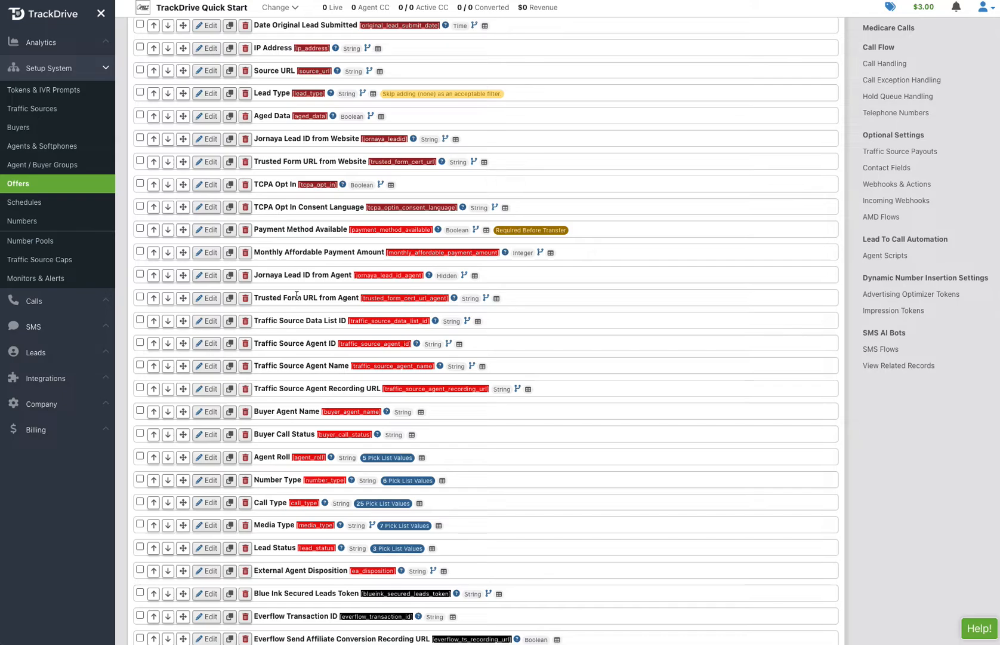
scroll(299, 295, down, 1)
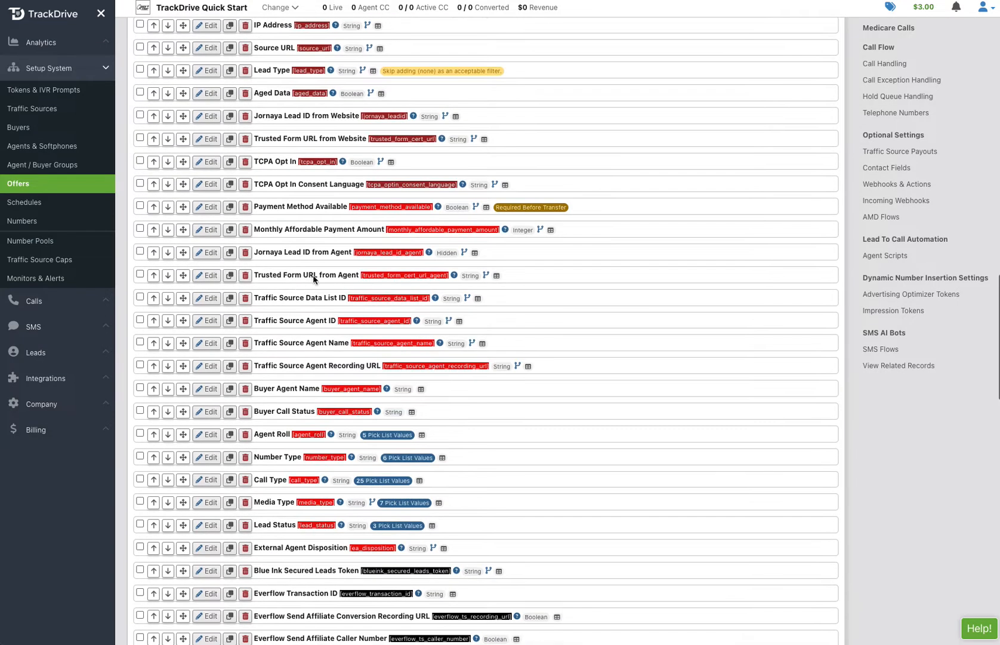
scroll(303, 414, down, 5)
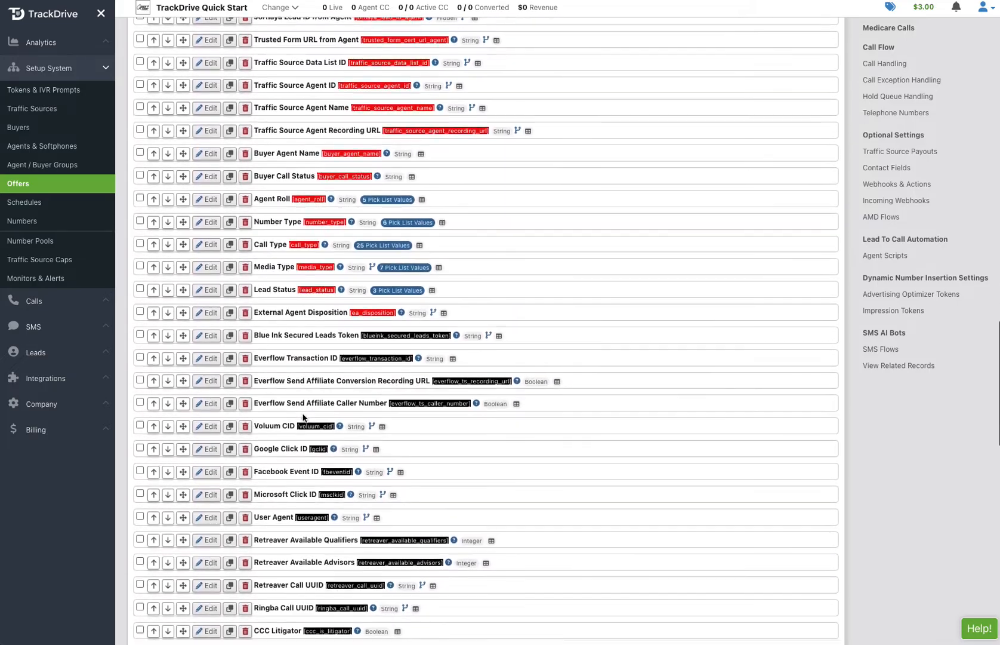
scroll(340, 475, down, 3)
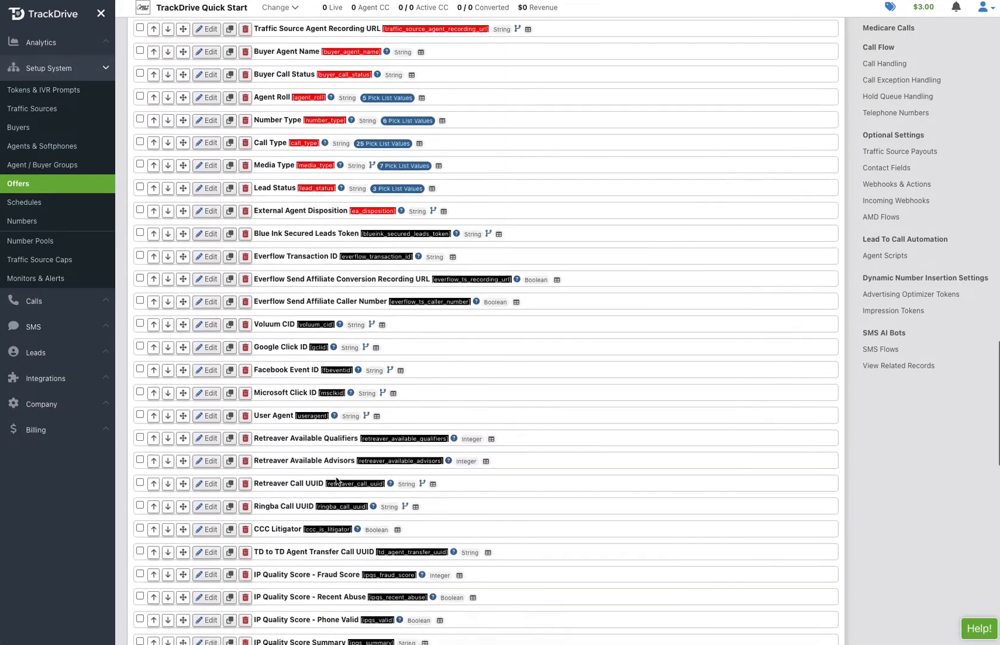
scroll(337, 479, down, 1)
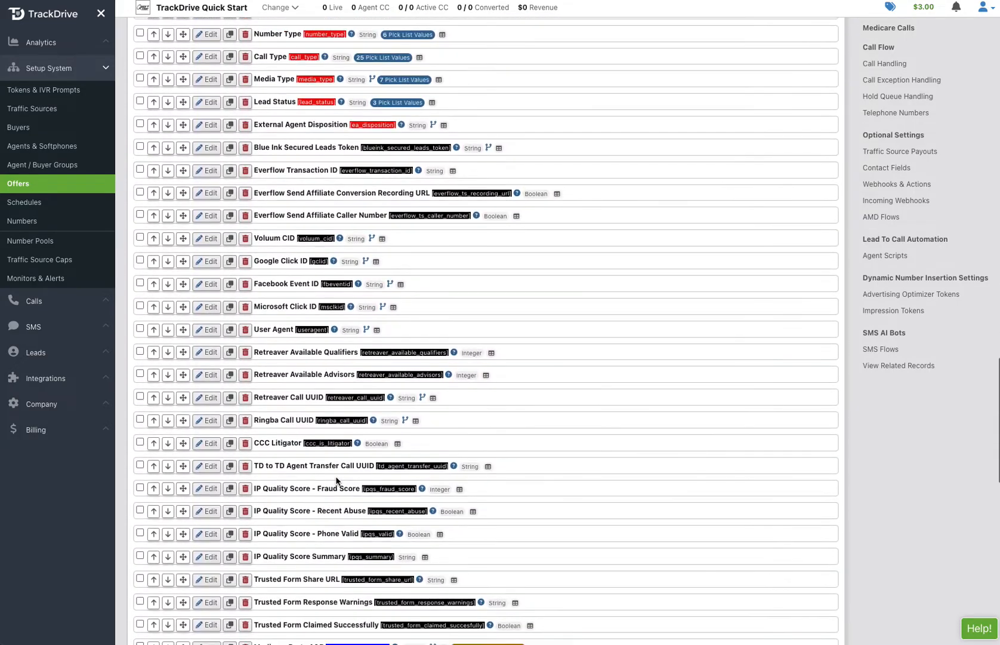
scroll(266, 461, down, 1)
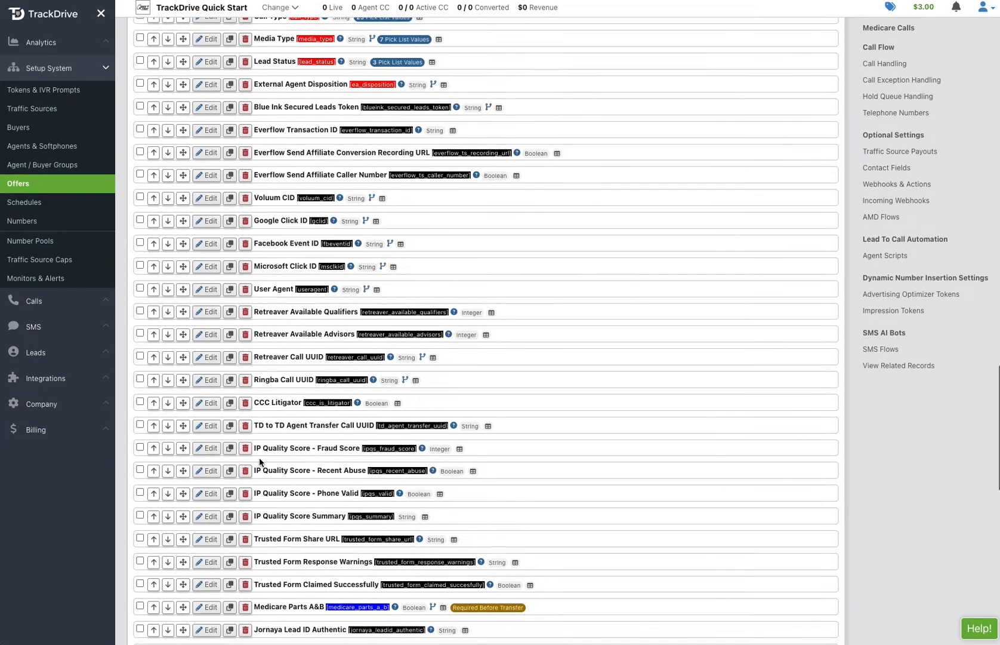
scroll(299, 454, down, 3)
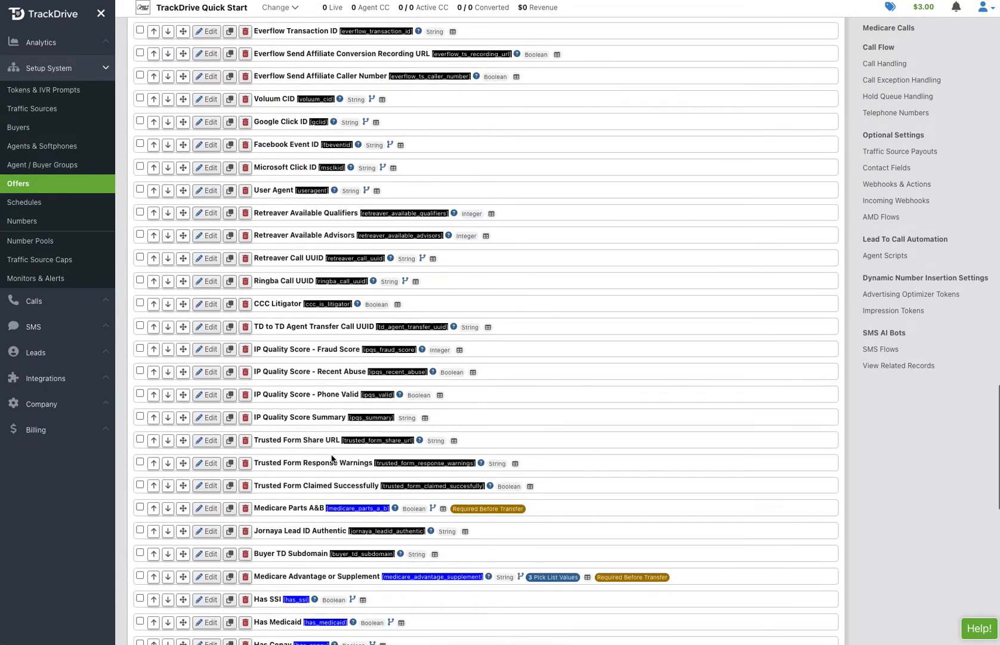
scroll(308, 494, down, 3)
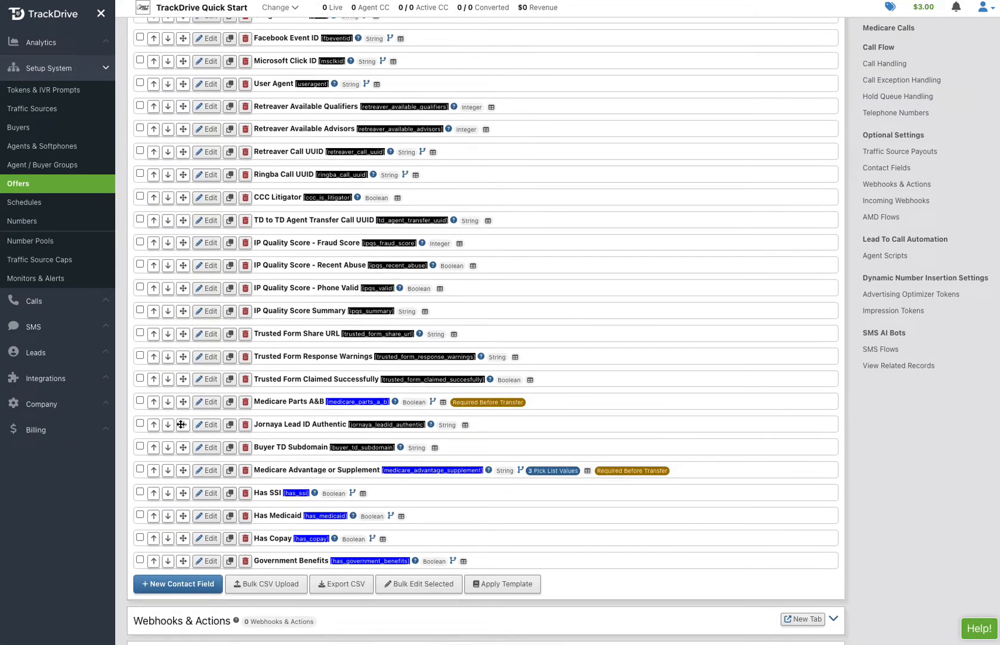
- Move Jornaya Lead ID Authentic and Buyer TD Subdomain above Medicare Parts A&B
drag(180, 424, 185, 401)
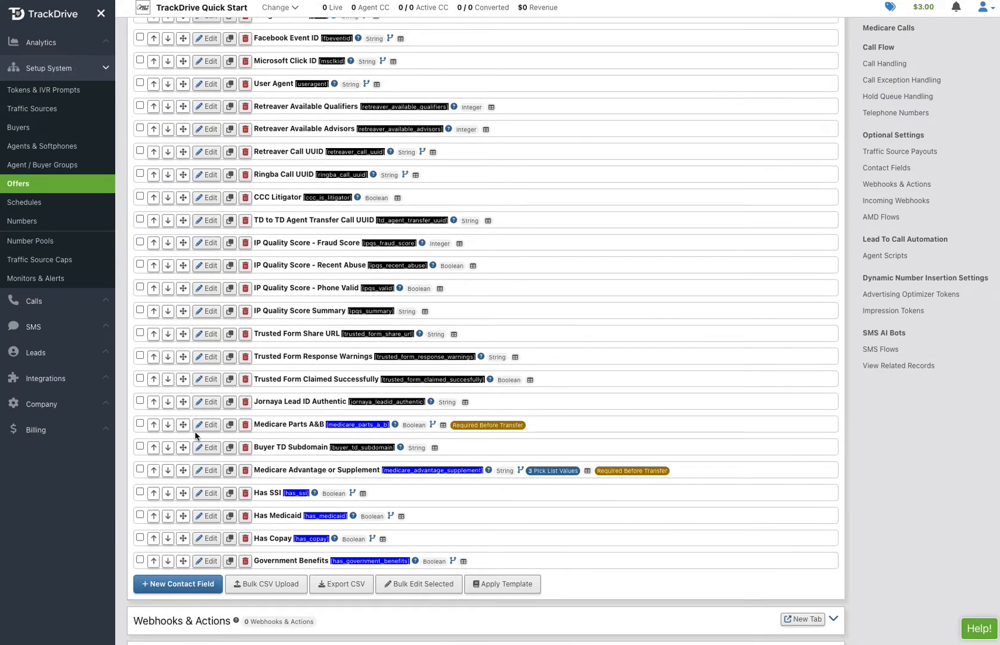
drag(182, 447, 185, 406)
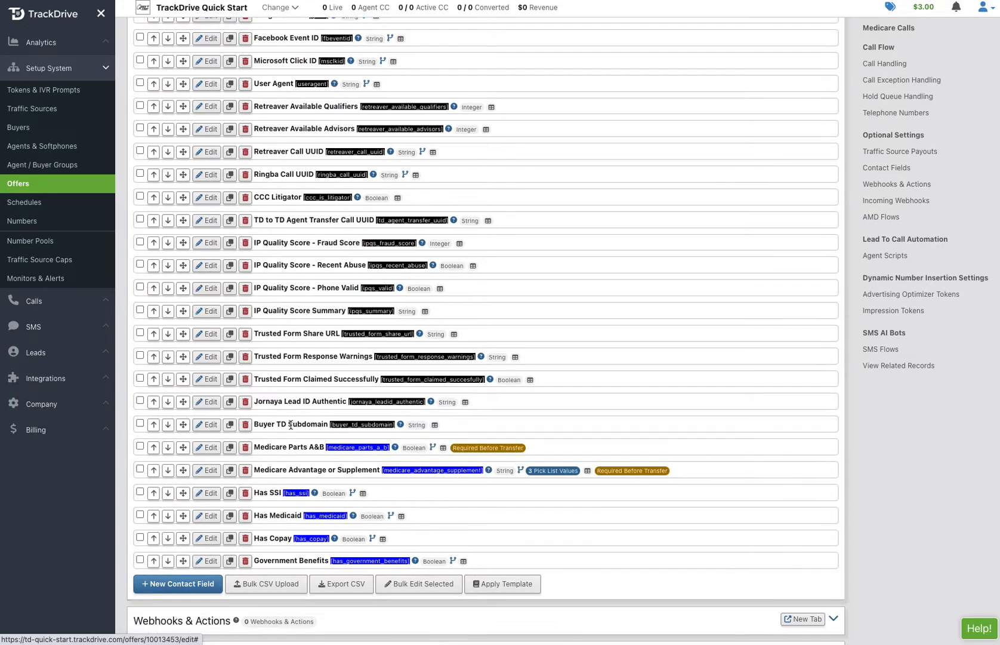
scroll(335, 515, down, 2)
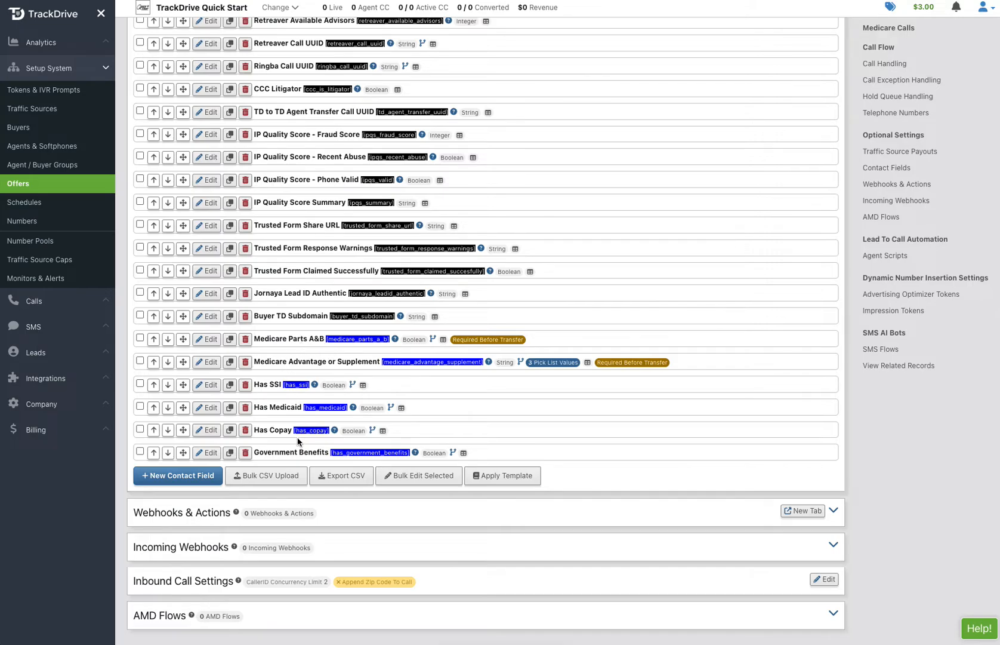
scroll(353, 434, up, 15)
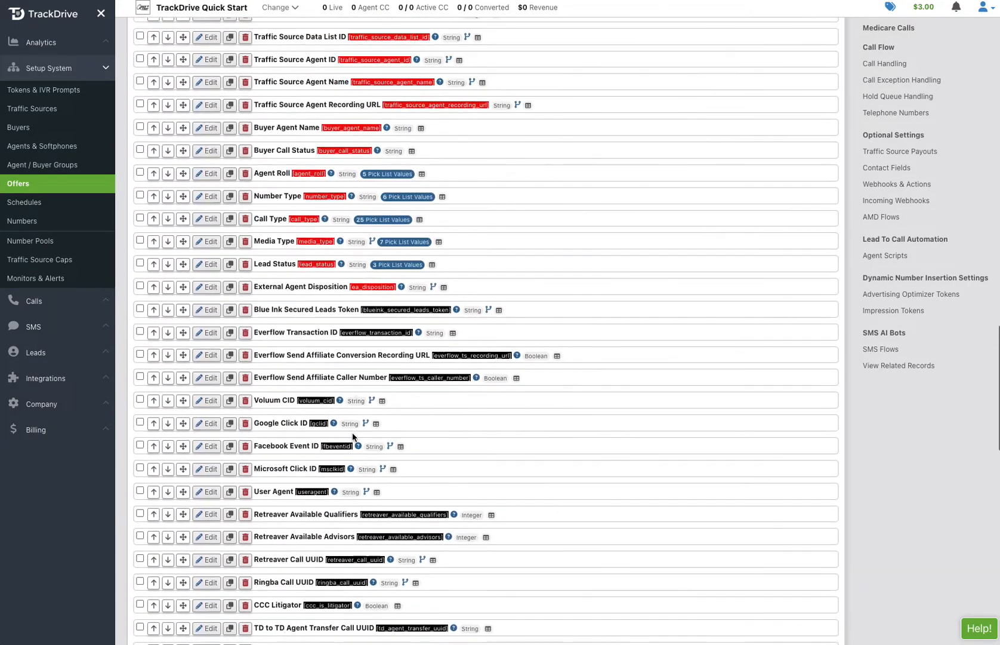
scroll(353, 436, up, 15)
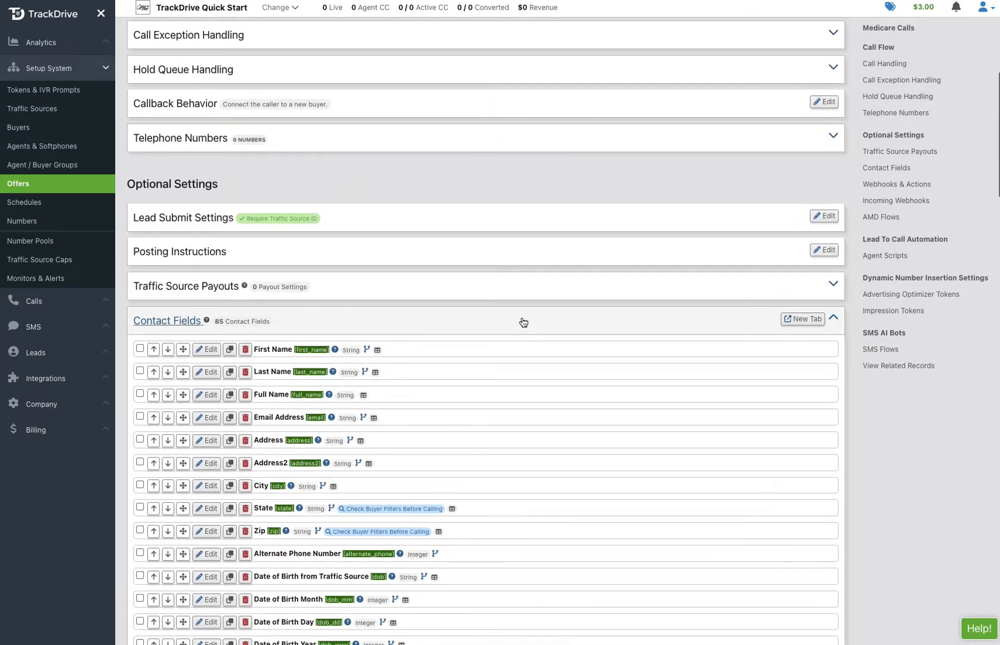
- Collapse the Contact Fields list and edit the no-keypress call flow
click(521, 320)
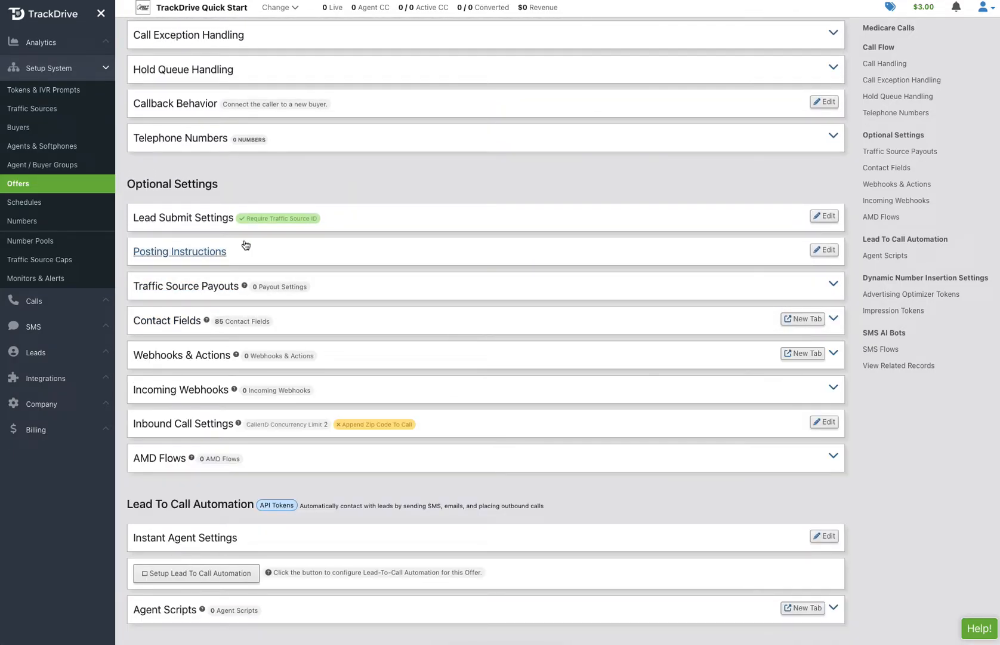
scroll(417, 168, up, 6)
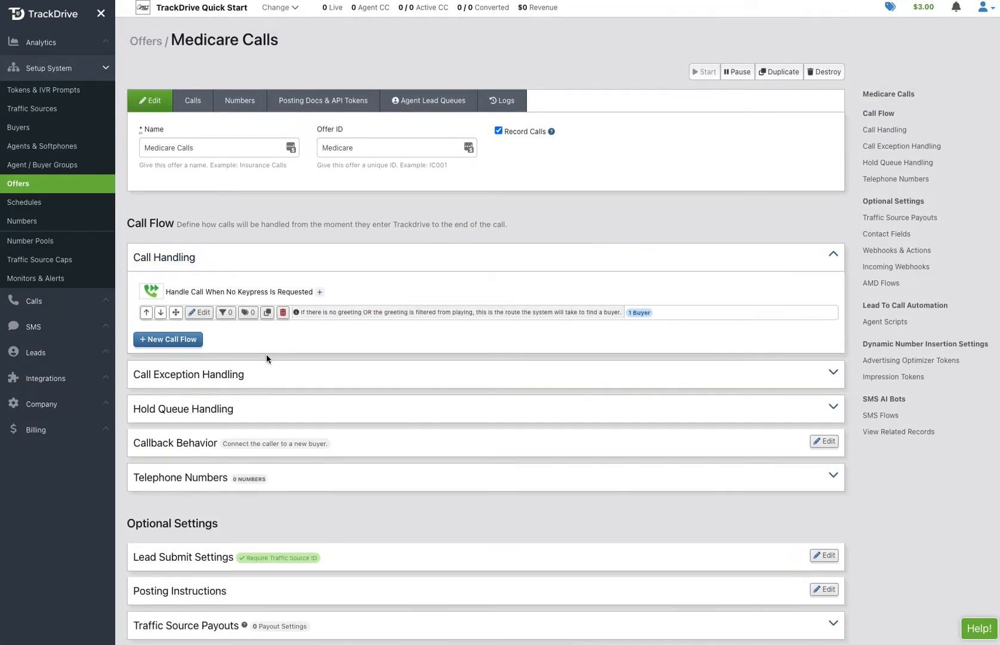
click(201, 314)
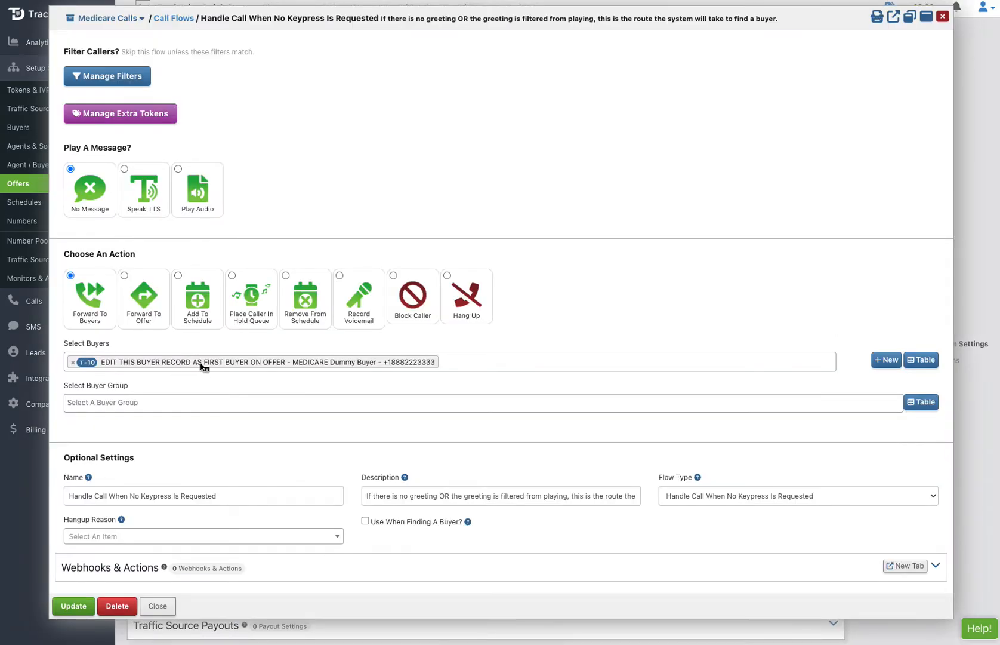
- Open the Medicare dummy buyer's record assigned to the no-keypress call flow
click(201, 362)
right_click(200, 361)
click(209, 395)
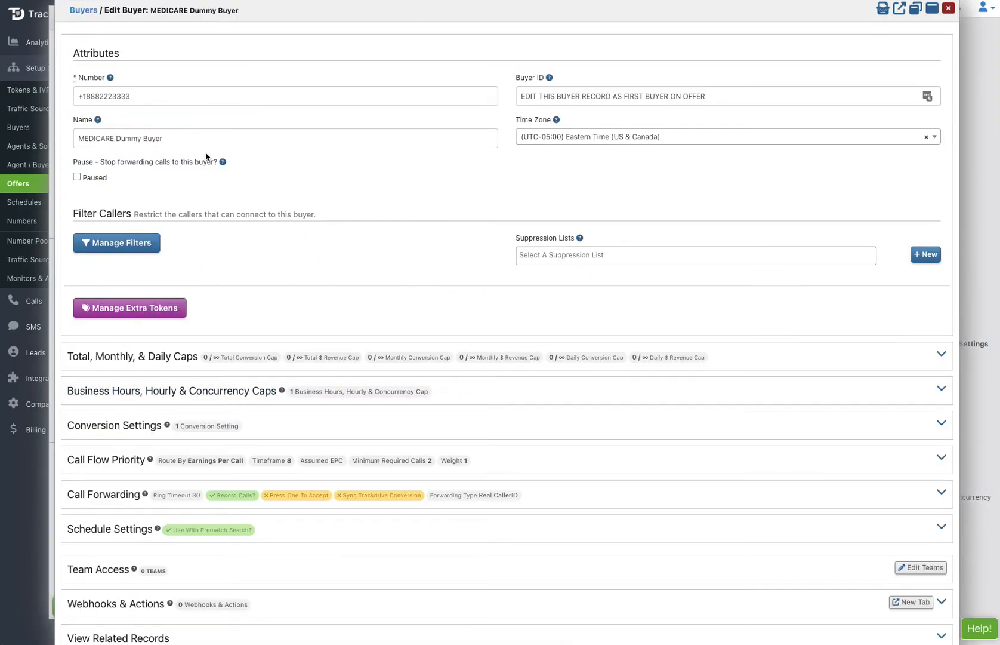
- Change the buyer's phone number, set Buyer ID to ABCH and name to ABC Health, keeping Eastern Time
click(84, 97)
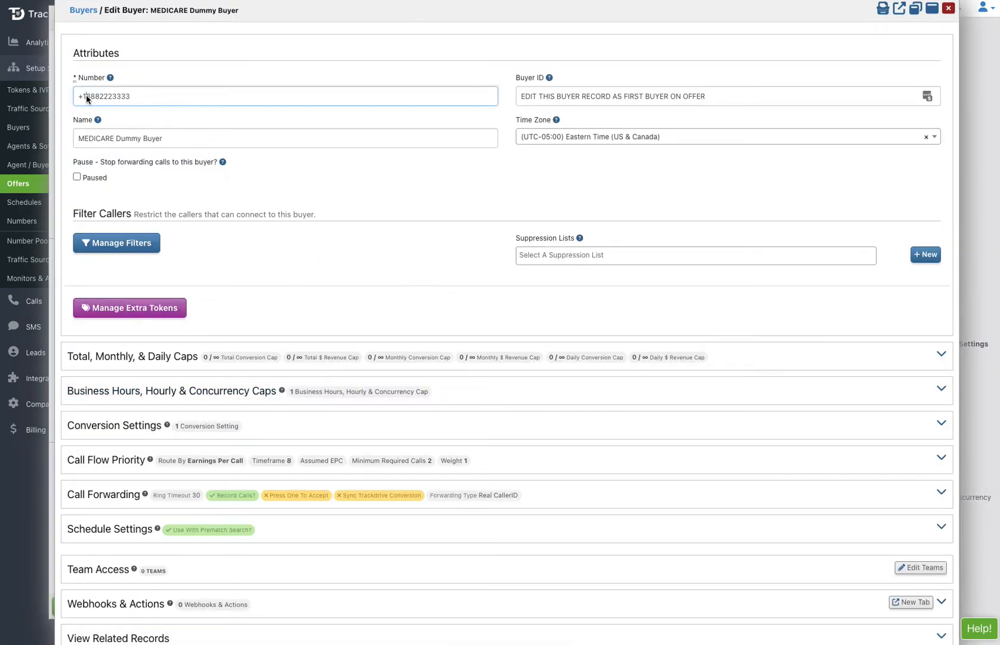
drag(85, 97, 152, 98)
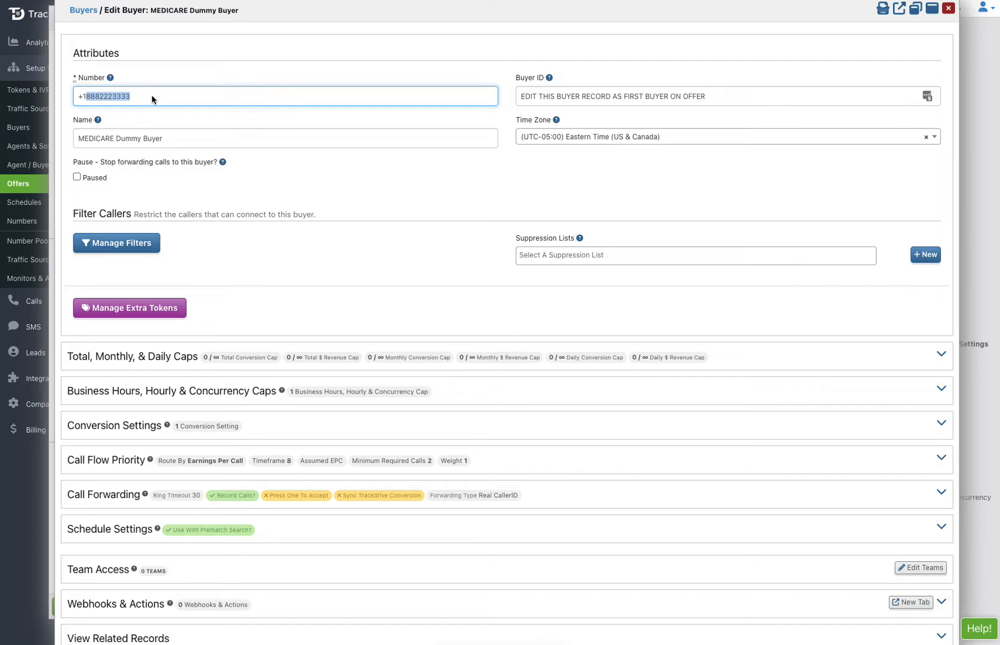
triple_click(565, 89)
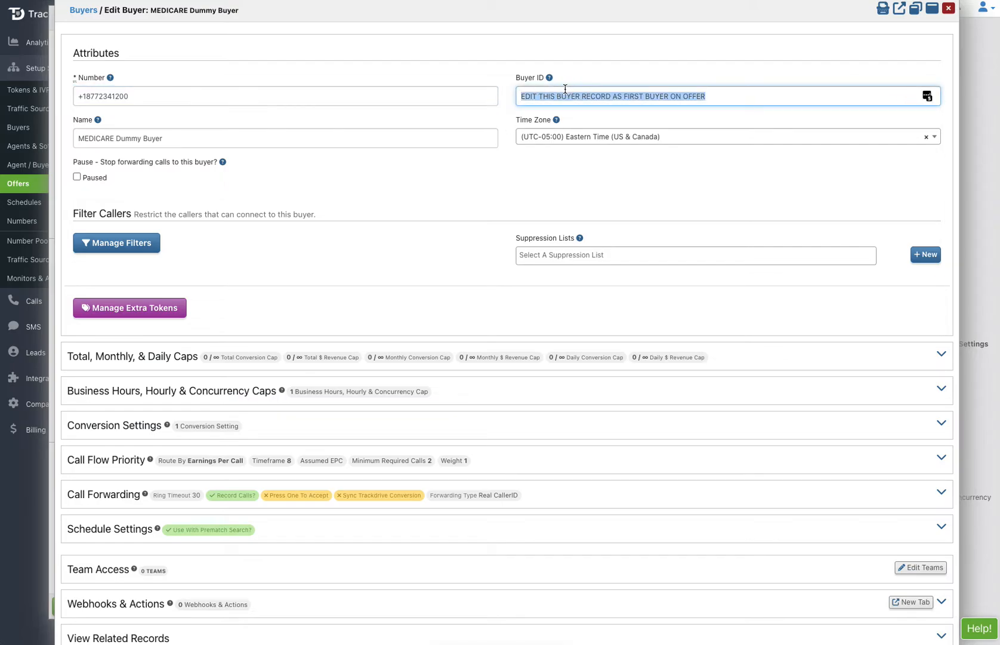
text(ABCH)
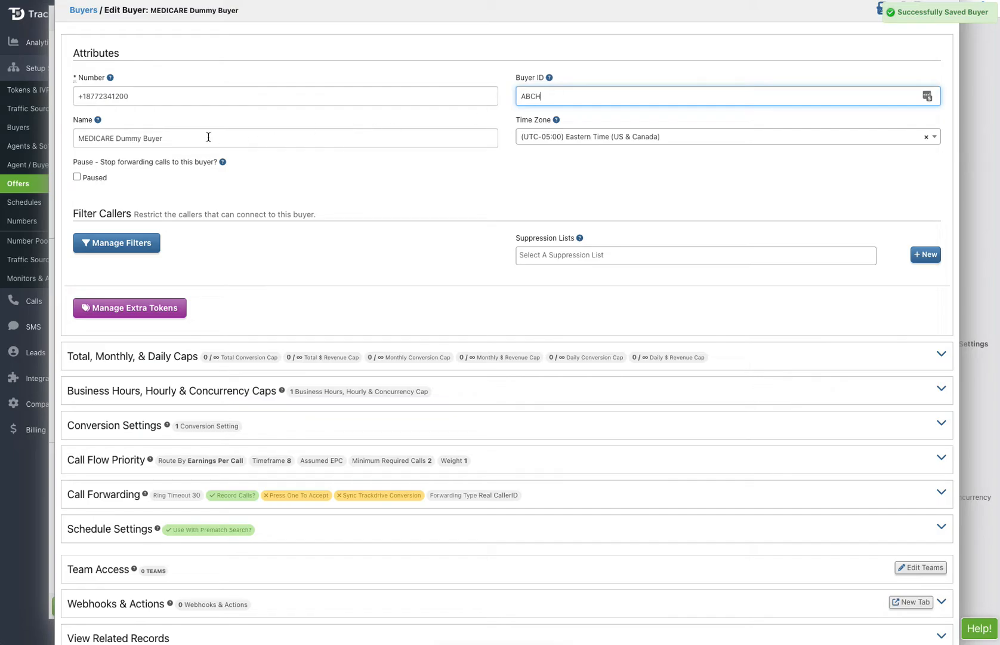
double_click(197, 137)
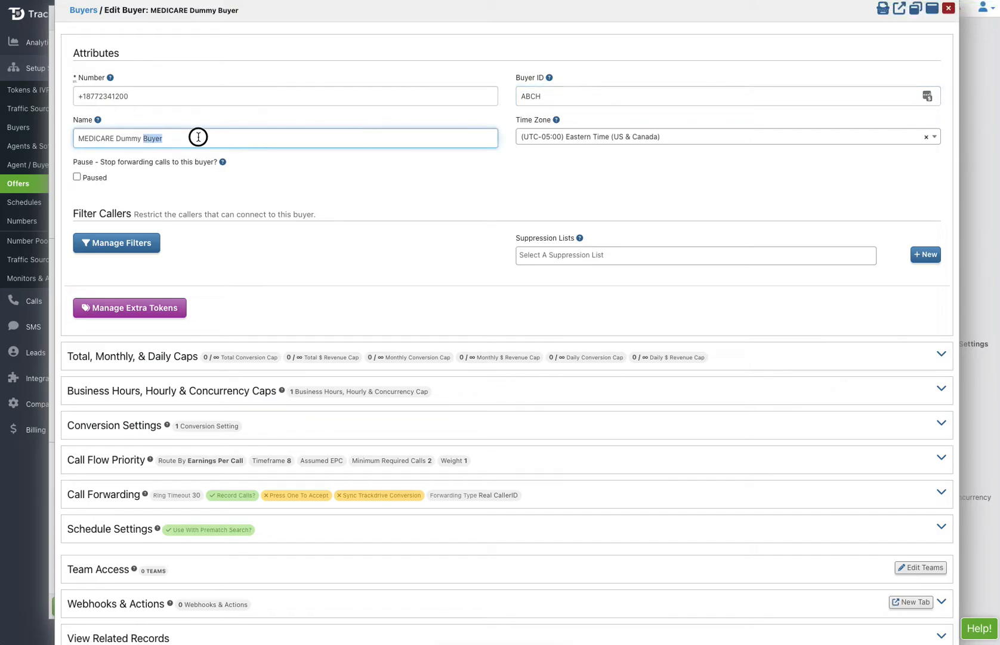
triple_click(132, 137)
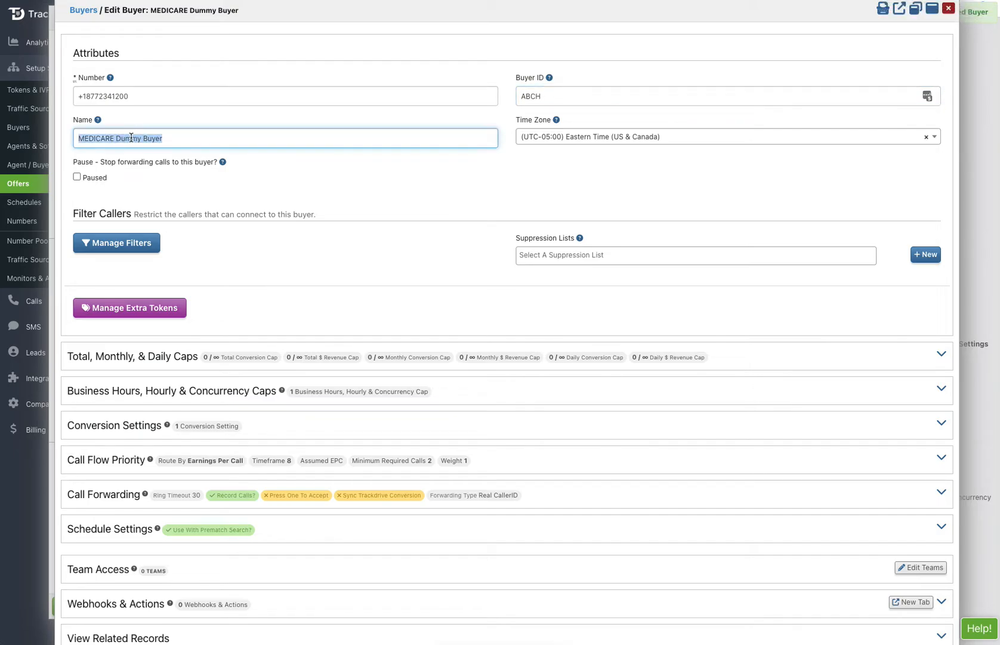
text(ABC Health)
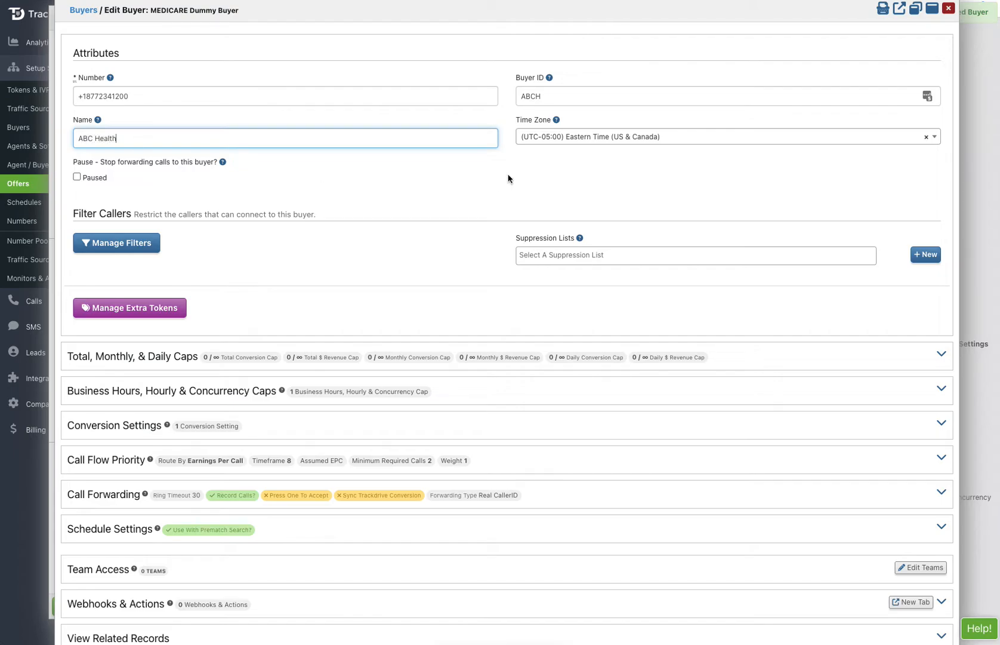
click(595, 141)
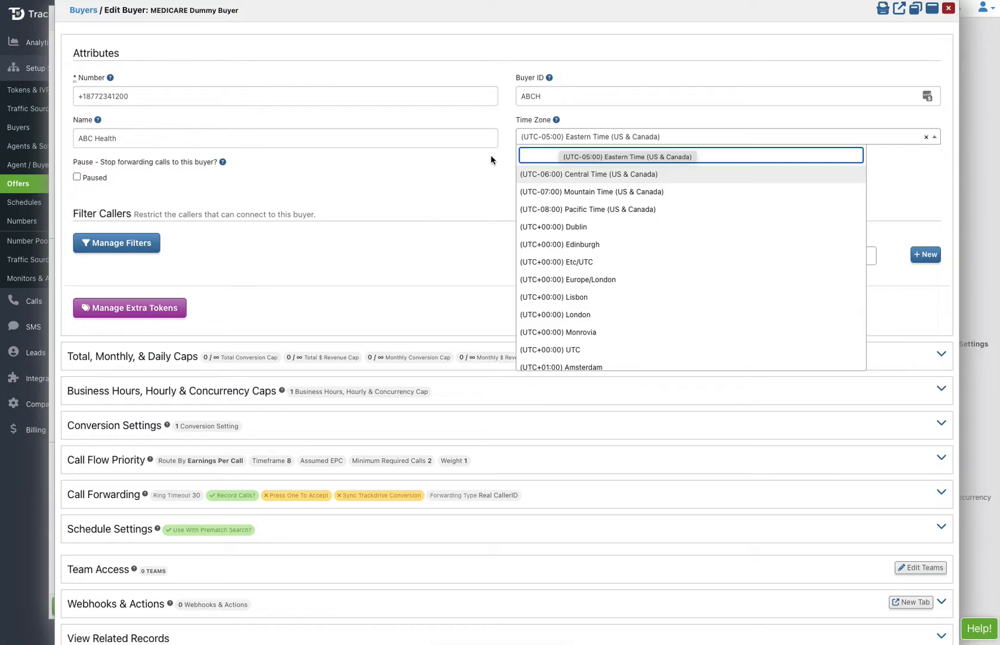
click(466, 168)
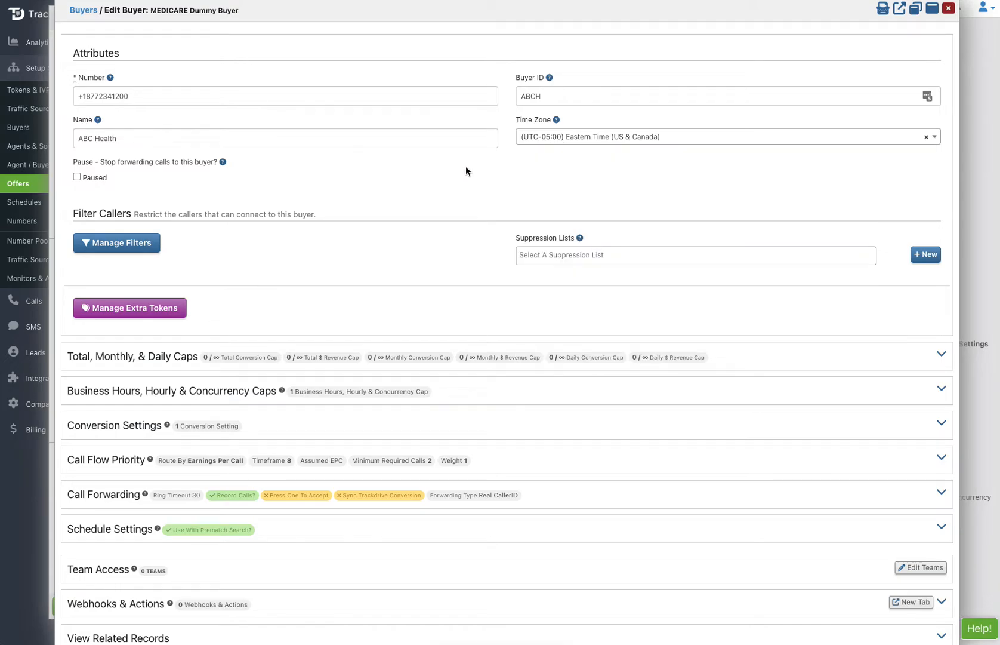
- Review ABC Health's geographical caller filters, leaving no states or zip lists set, and close them
click(121, 247)
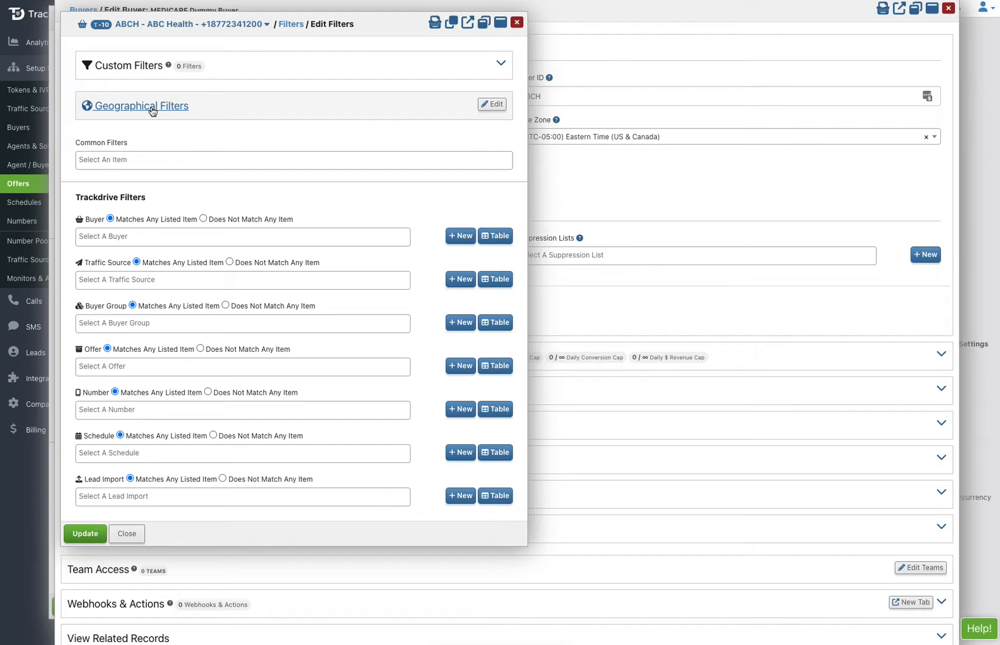
click(152, 108)
click(187, 291)
click(299, 338)
click(299, 354)
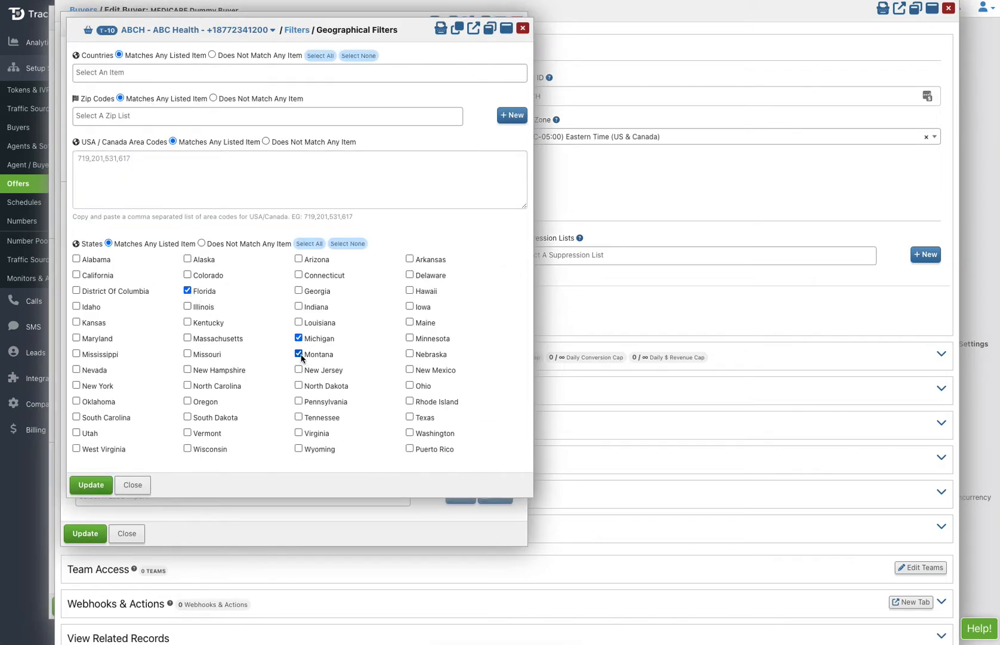
click(352, 244)
click(245, 115)
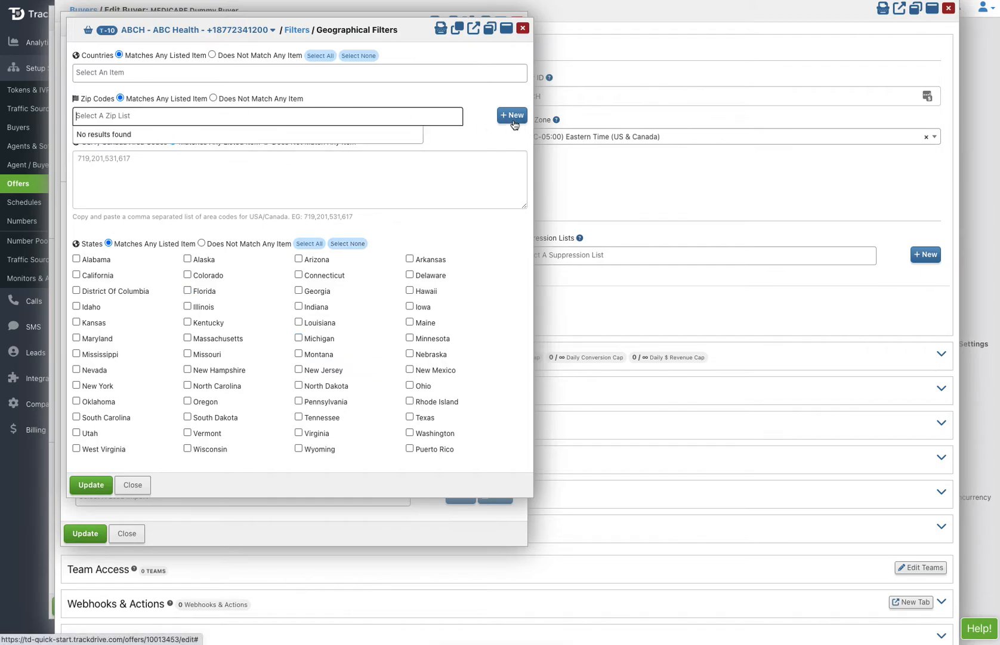
click(486, 140)
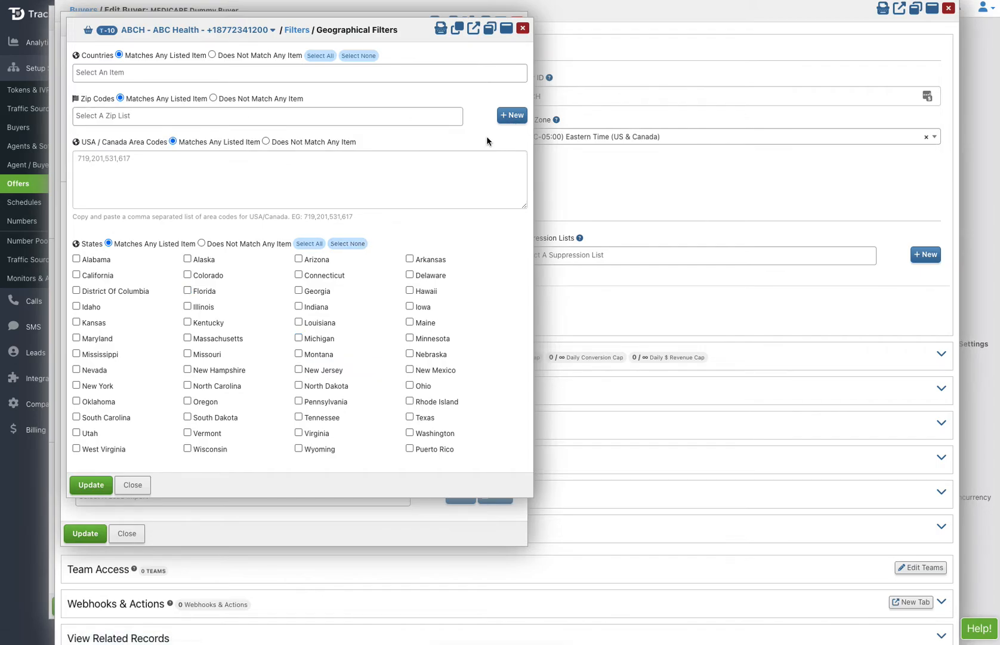
click(136, 486)
click(132, 533)
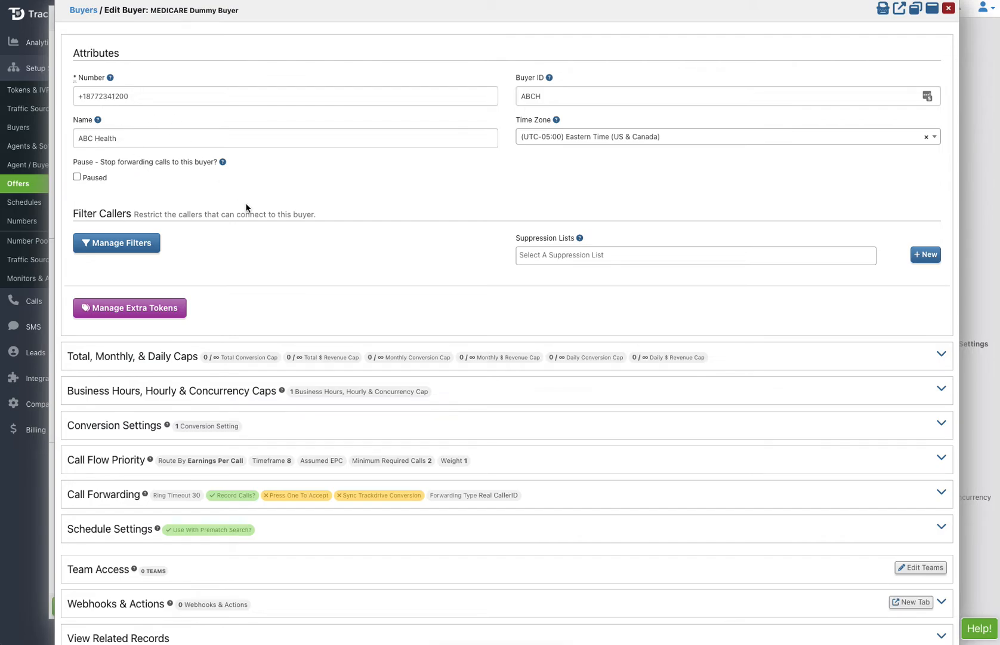
- Set the business hours to Mon–Fri 8:00am–7:59pm and Saturday 10:00am–1:59pm, with no preset
scroll(246, 206, down, 2)
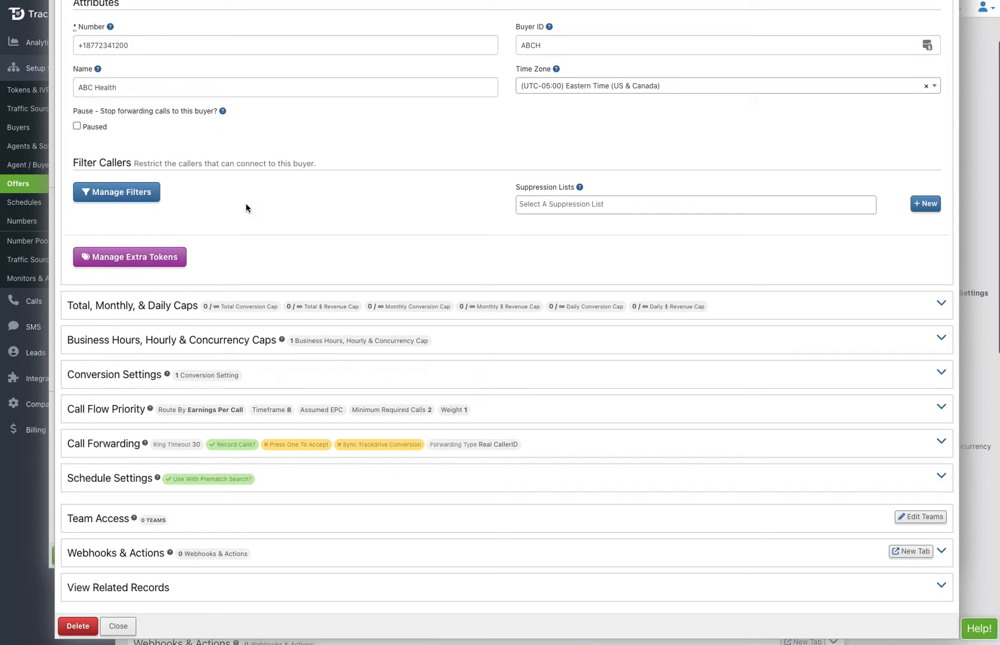
click(176, 342)
click(136, 375)
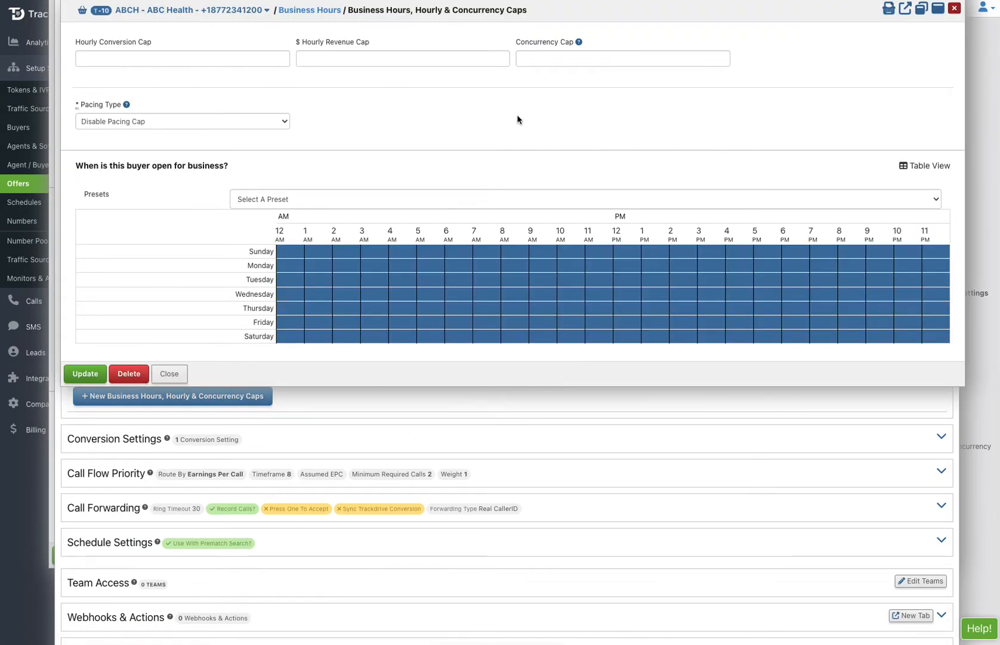
click(376, 202)
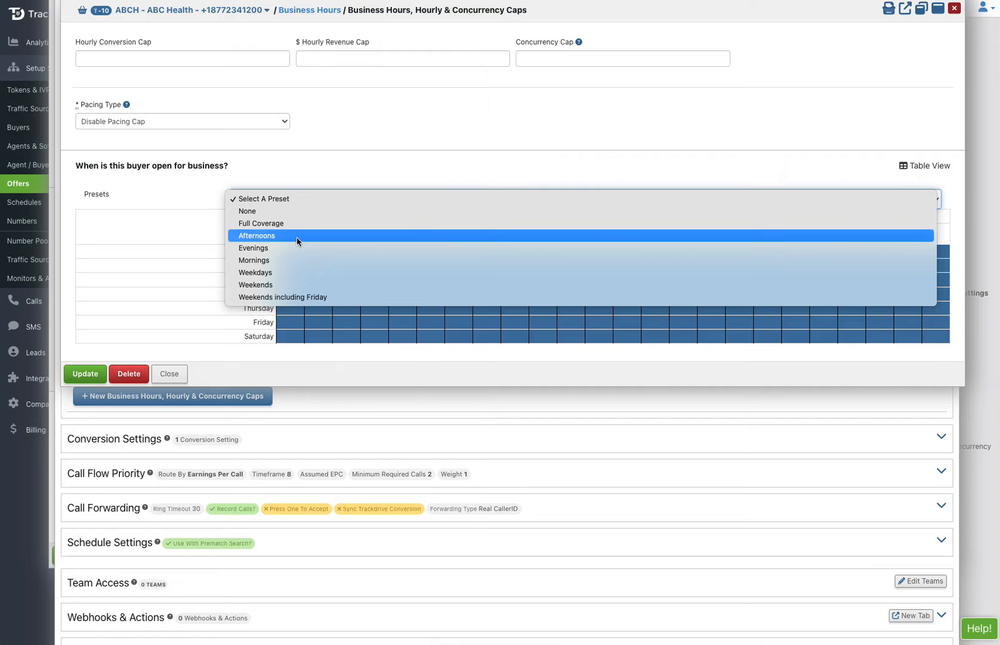
click(289, 211)
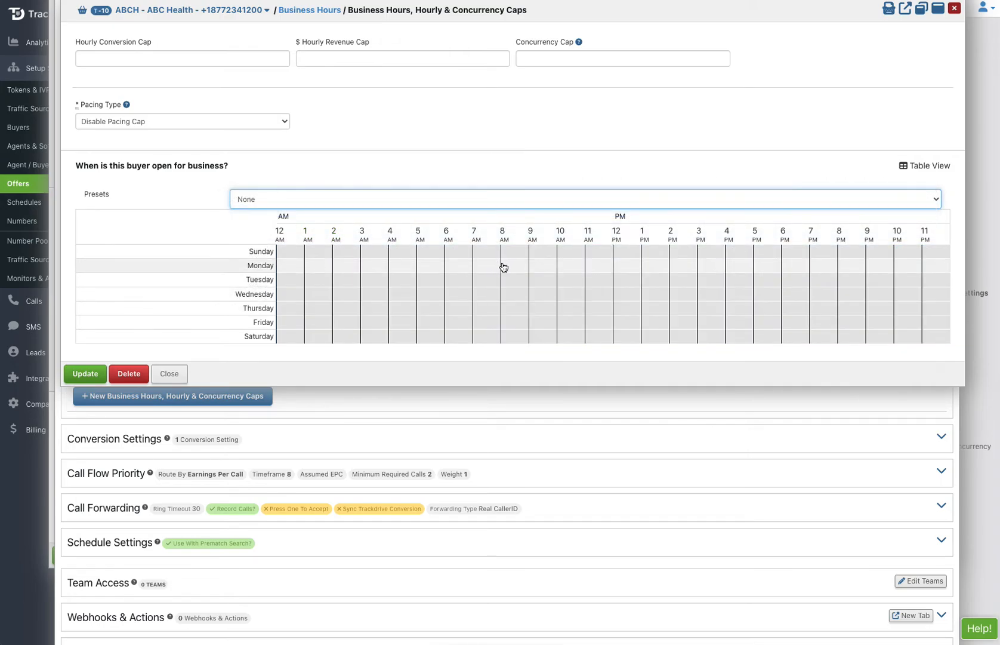
mouse_move(503, 267)
mouse_down()
mouse_move(832, 258)
mouse_move(835, 322)
mouse_up()
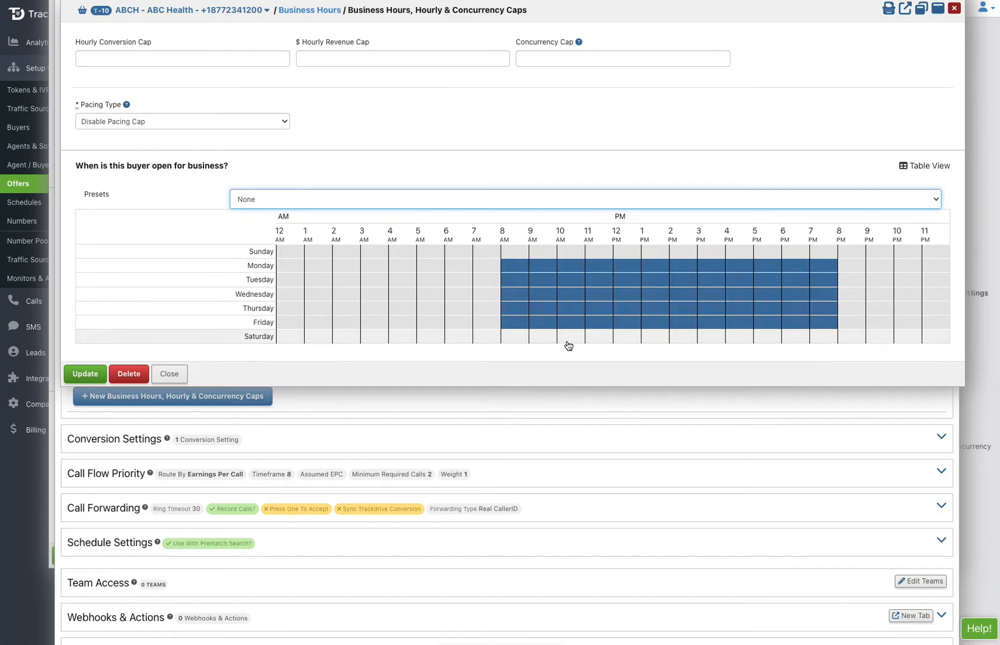
drag(559, 341, 664, 336)
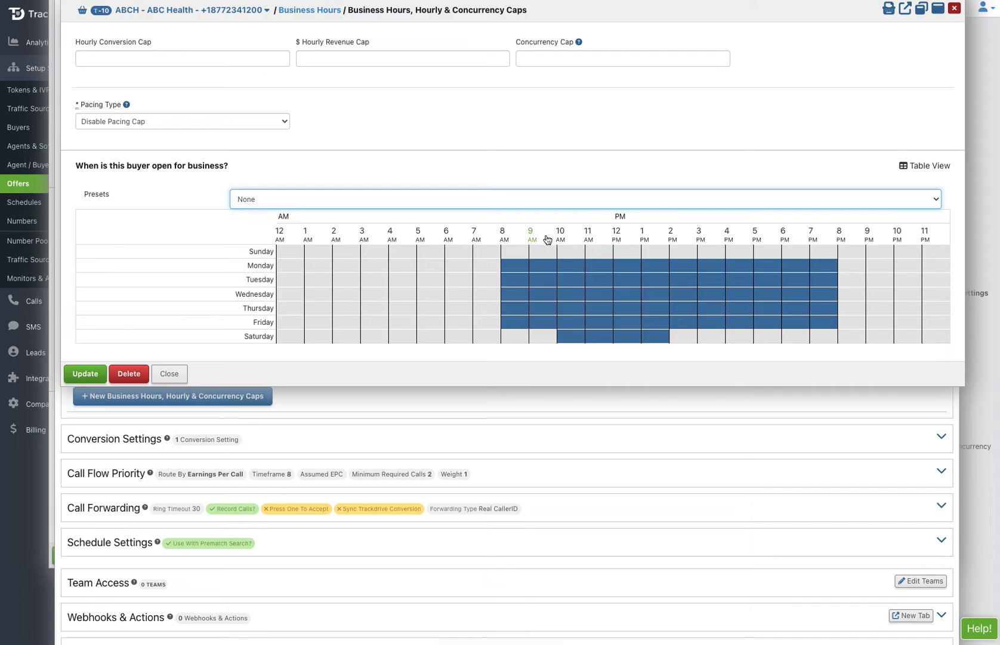
- Enter a concurrency cap of 12 and save the business hours cap
click(541, 59)
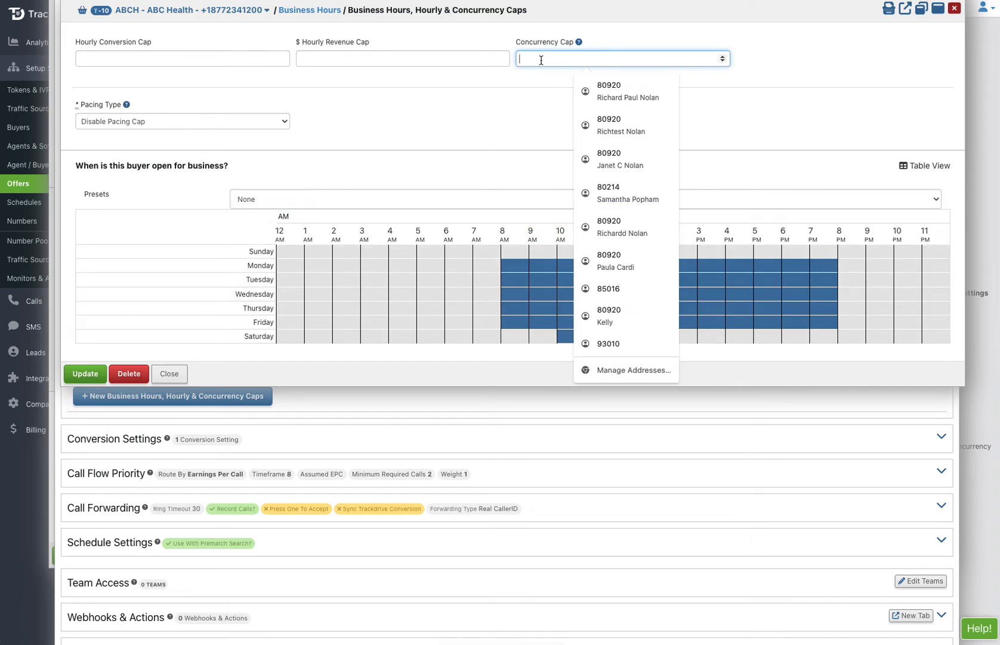
text(12)
click(512, 95)
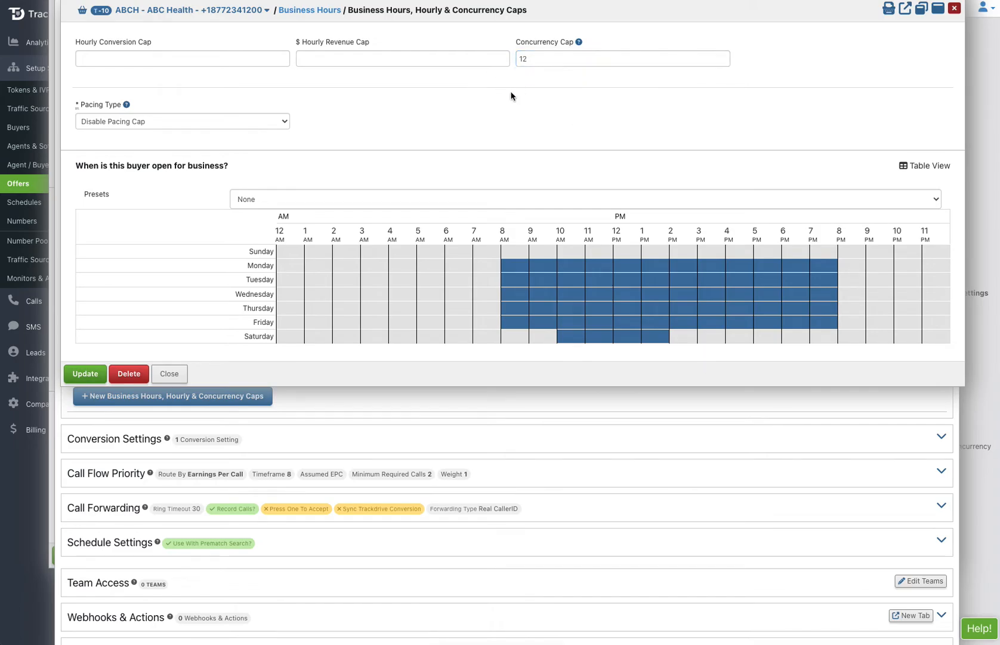
click(86, 374)
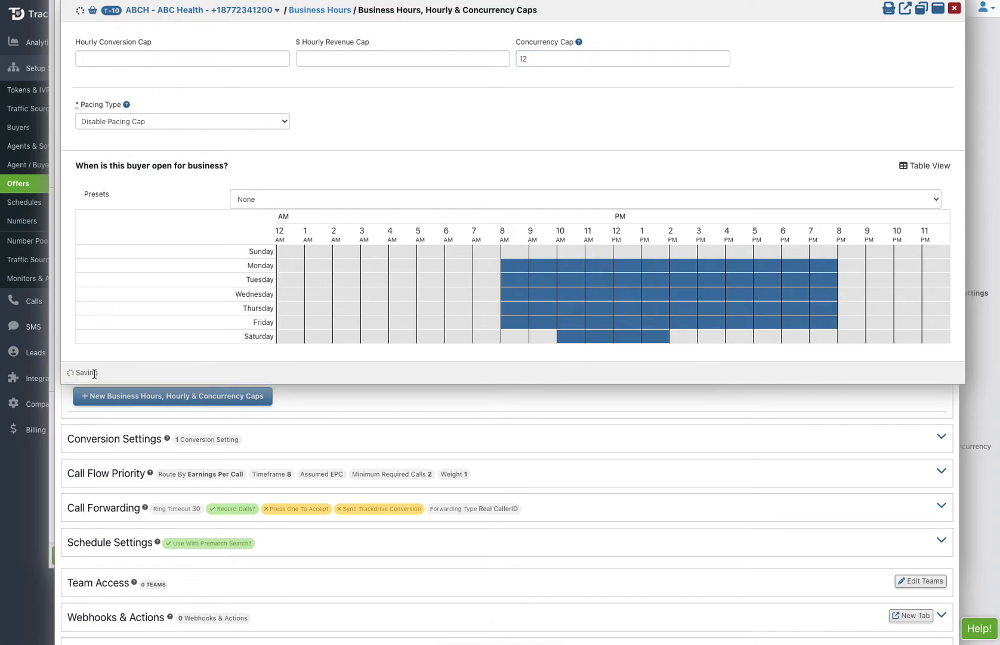
scroll(298, 375, down, 2)
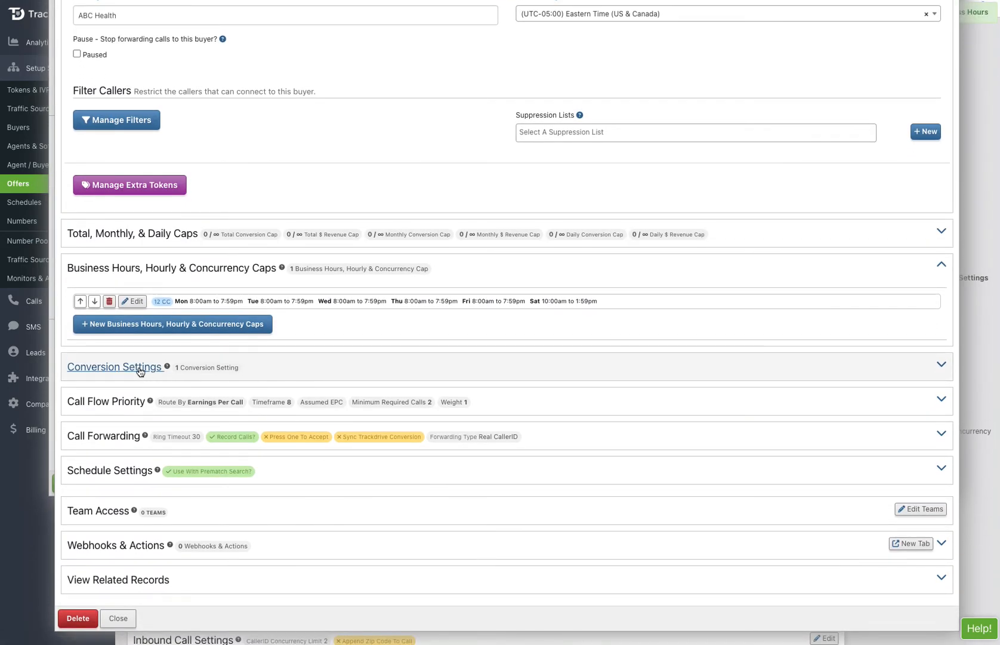
- Set the Default Revenue conversion to revenue 35 and duration 120, keeping the 30-day dedupe
click(139, 368)
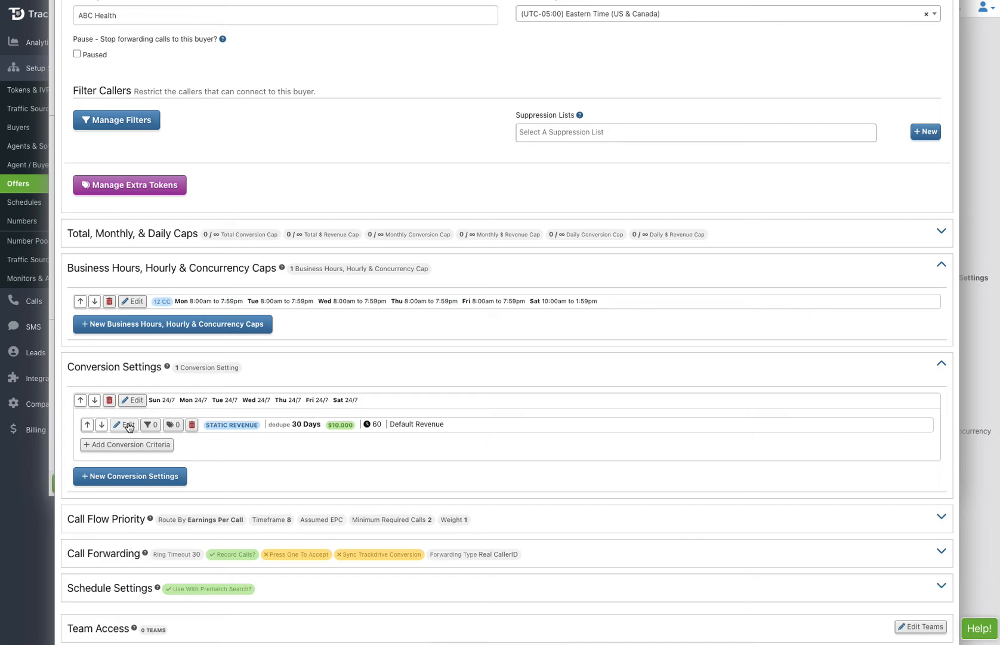
click(128, 425)
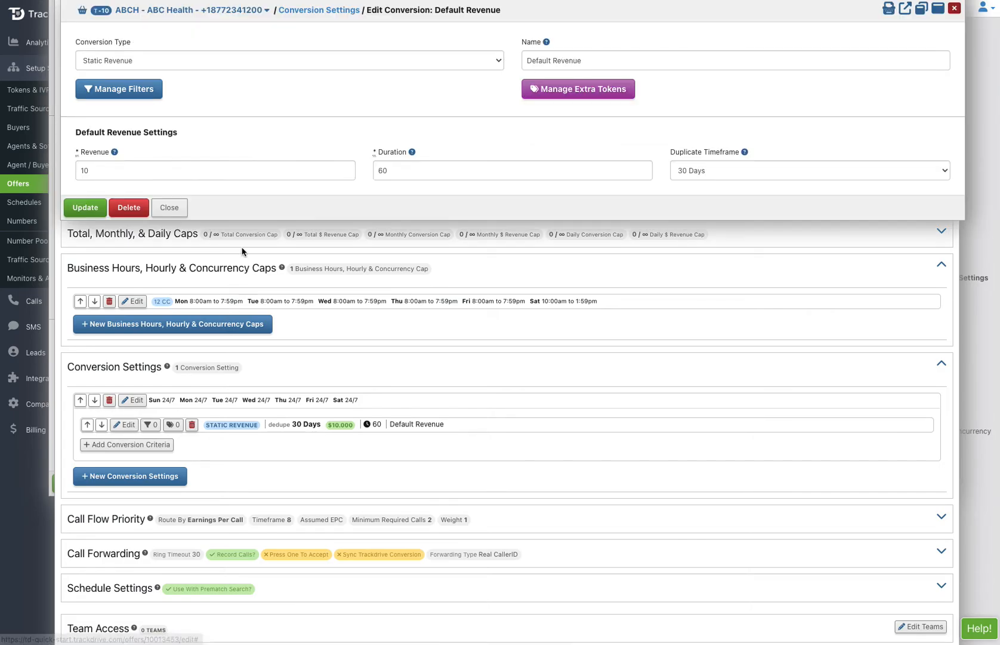
double_click(93, 172)
text(353)
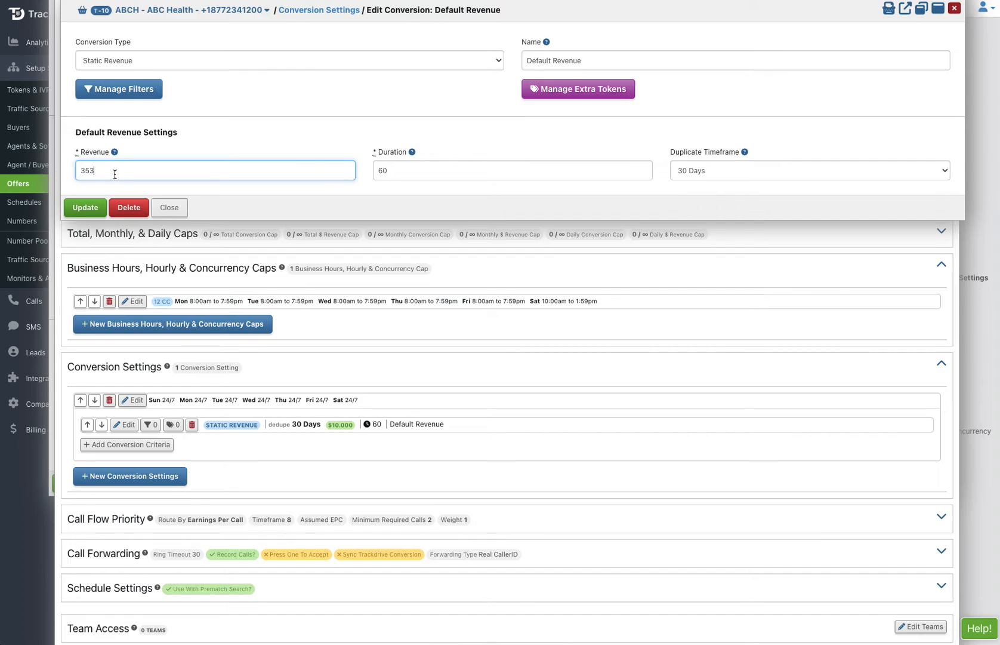
key(BackSpace)
double_click(382, 172)
text(12)
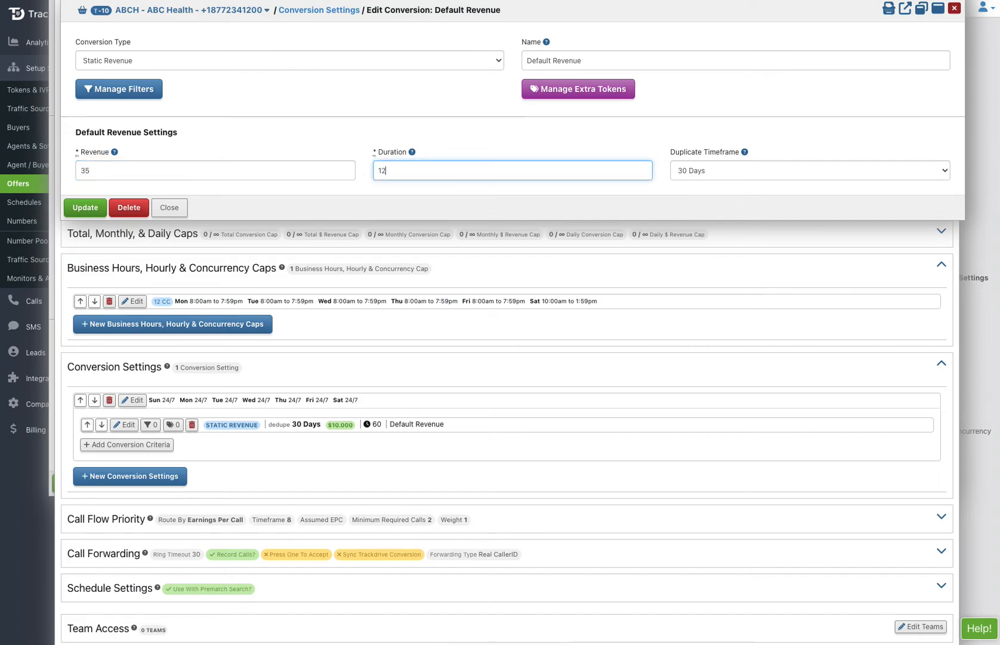
click(696, 174)
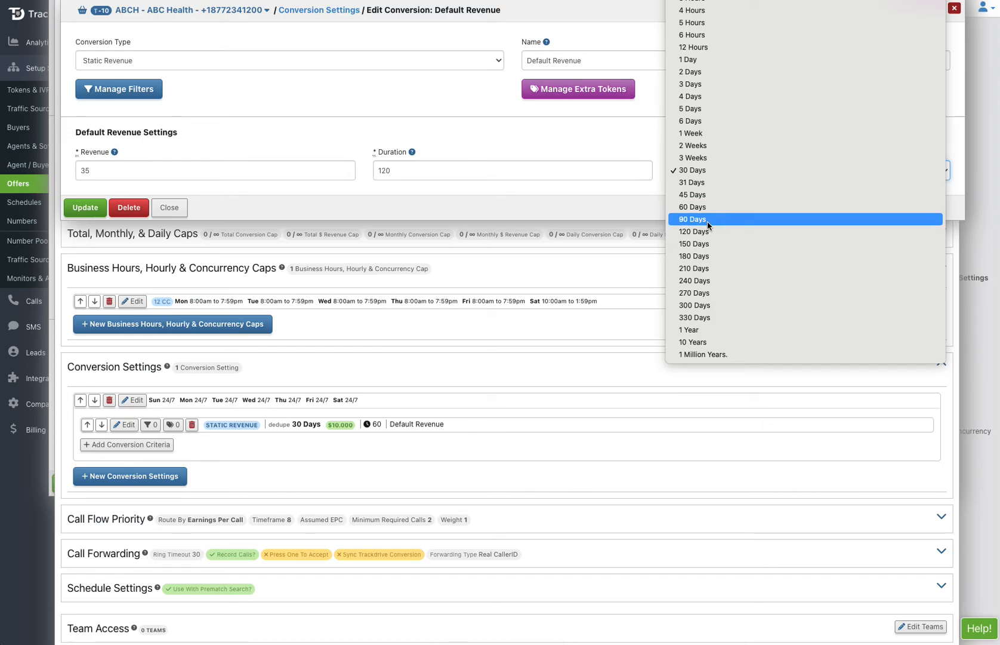
click(585, 187)
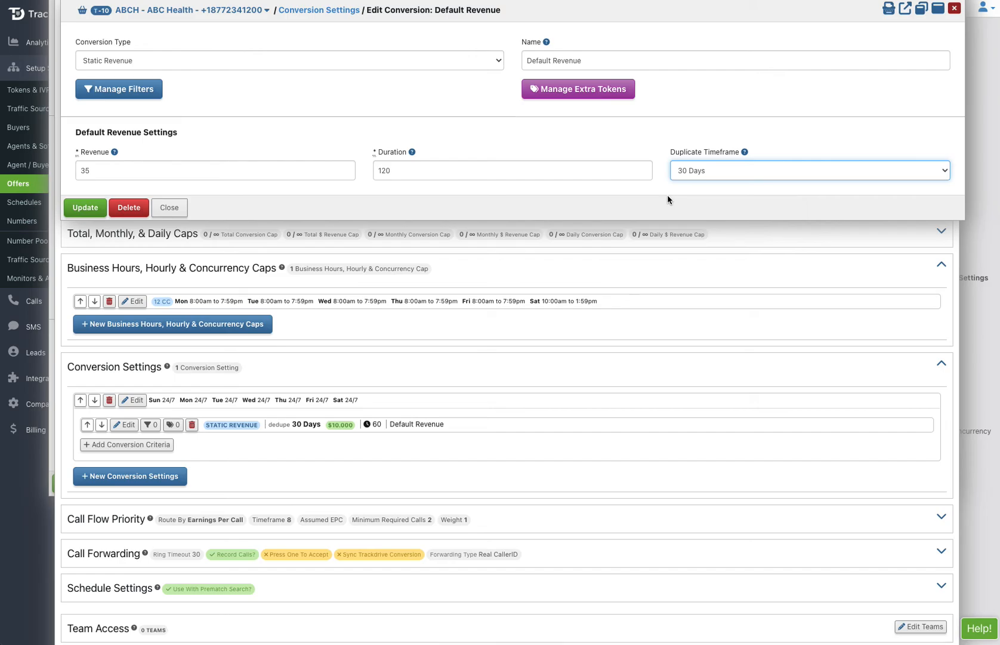
click(78, 208)
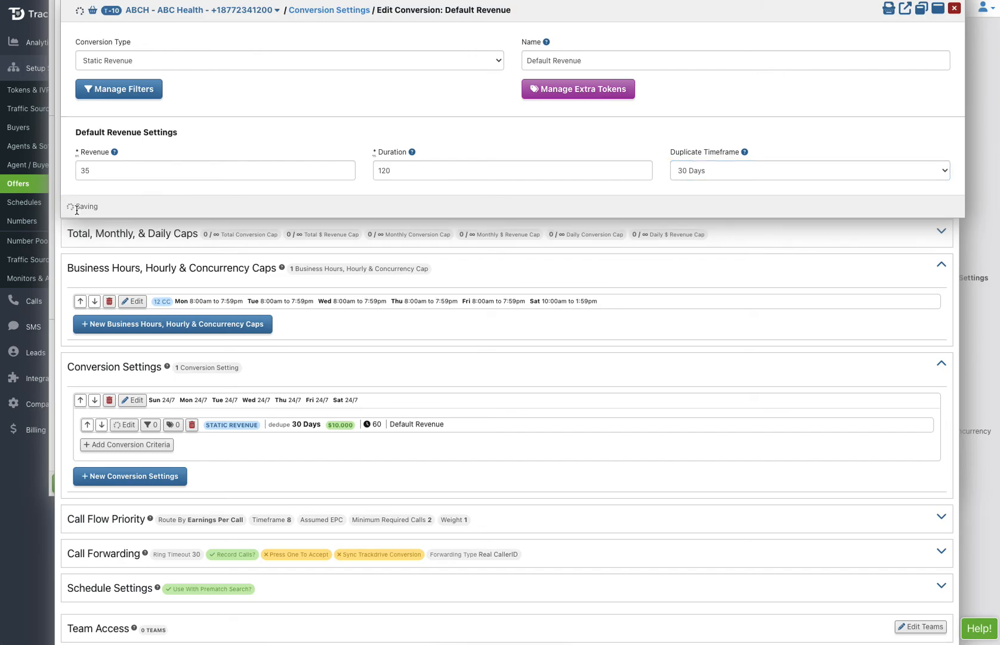
- Close the ABC Health buyer and save the call flow to the Medicare Calls offer
scroll(293, 302, down, 4)
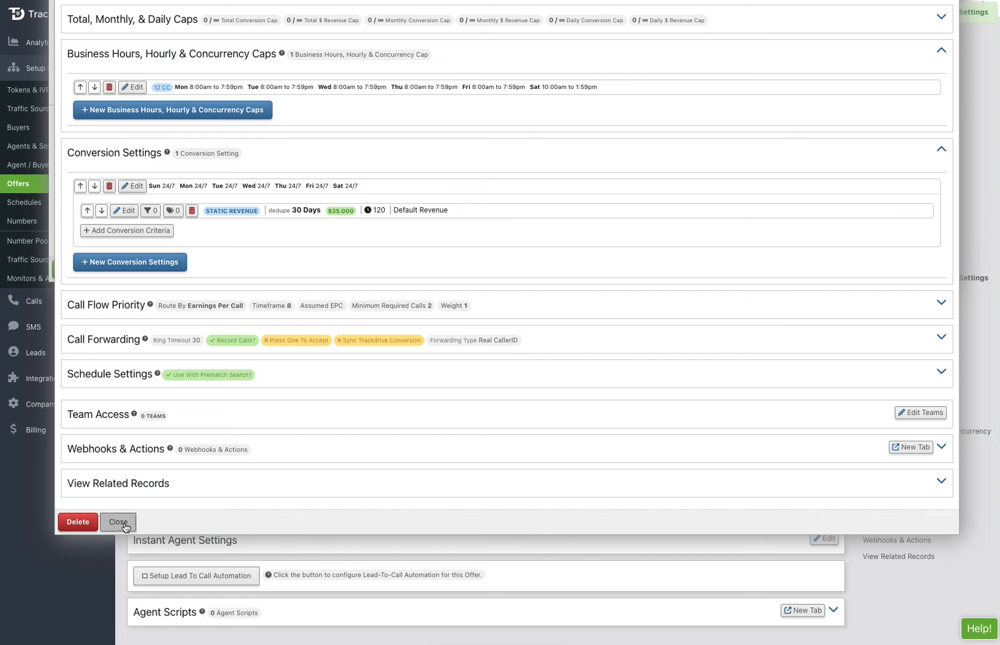
click(120, 523)
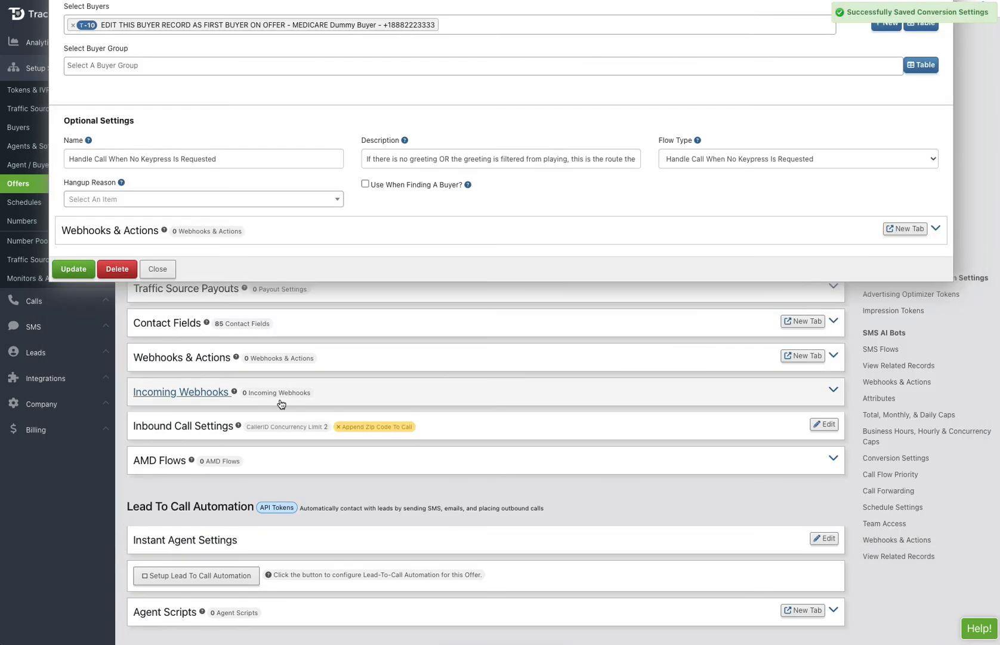
scroll(280, 403, up, 1)
click(73, 314)
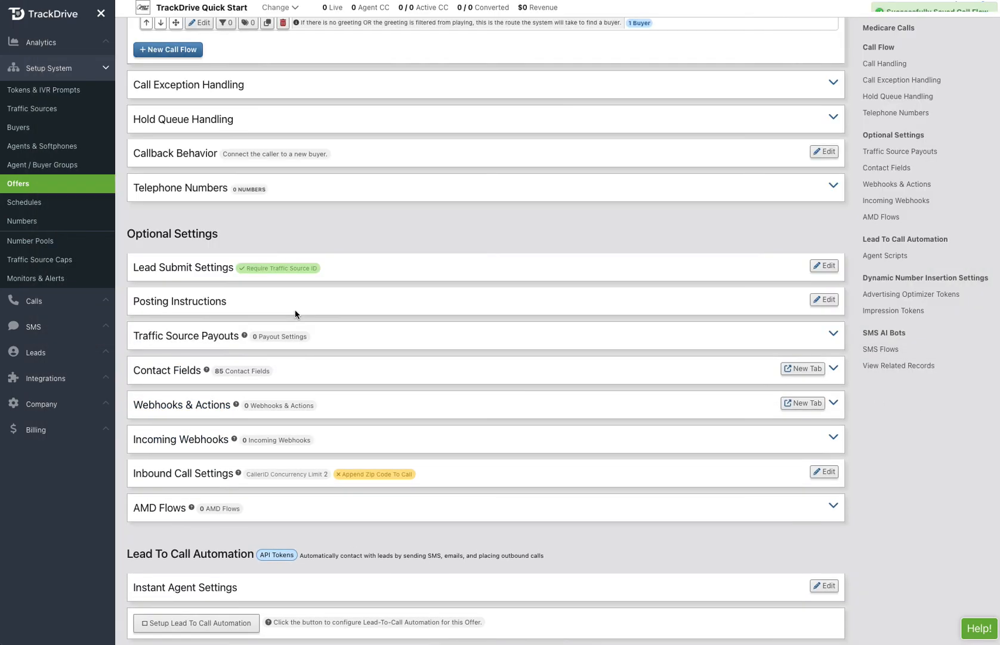
scroll(295, 314, up, 4)
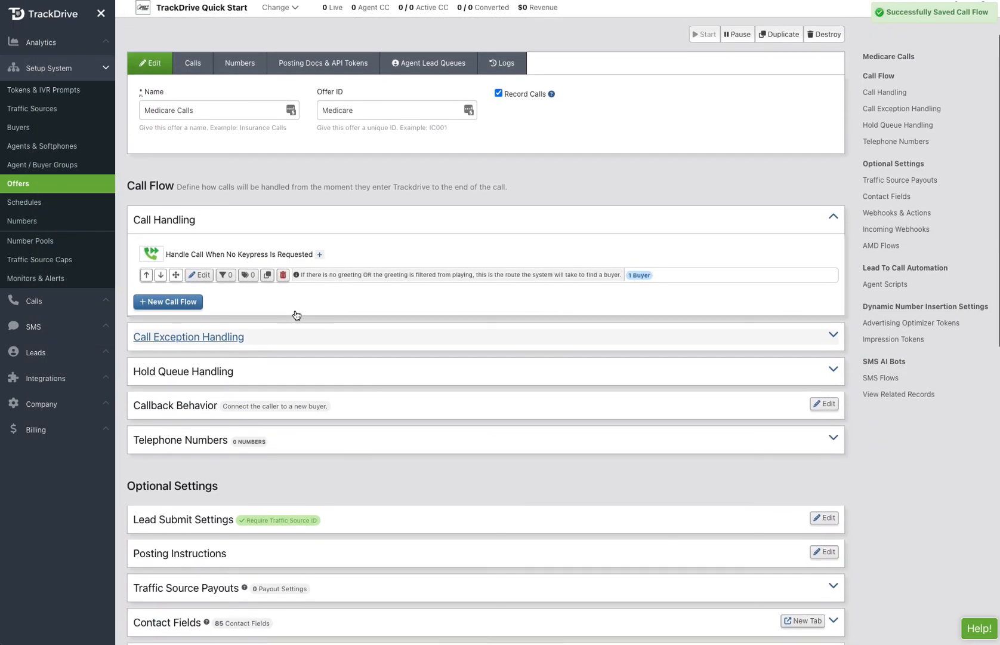